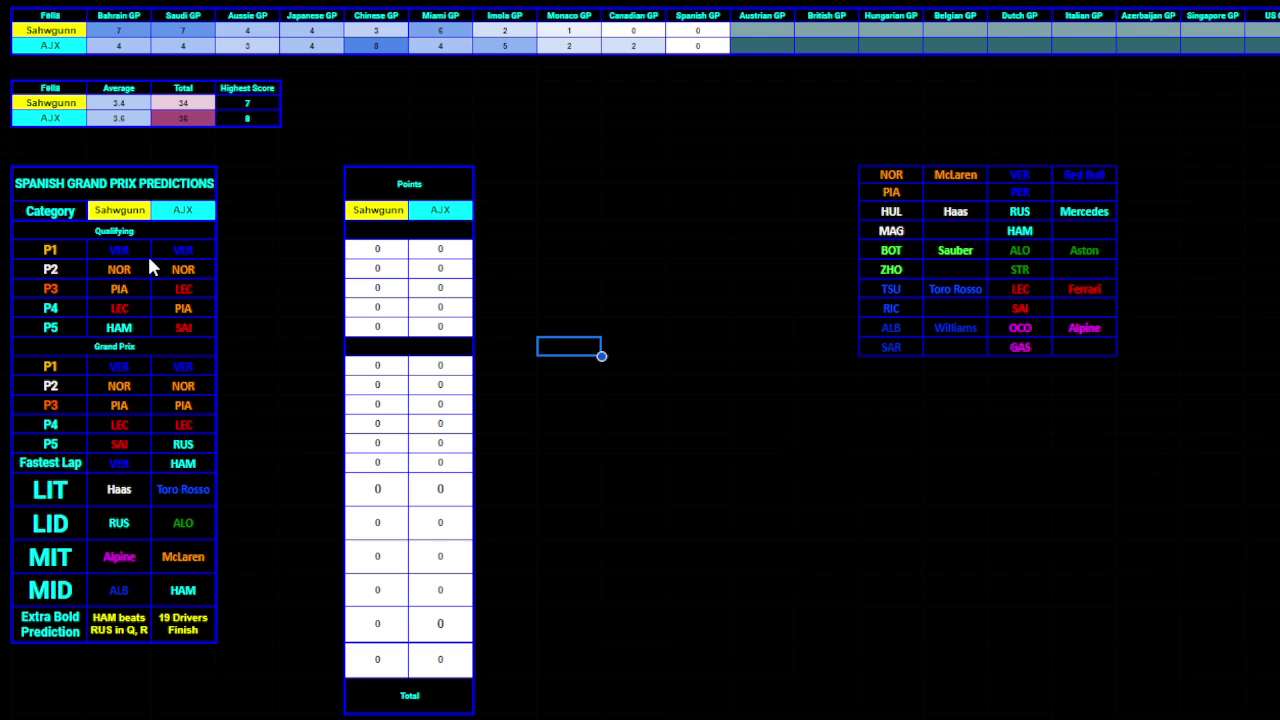
Fill both players' Qualifying P1–P2 predictions dark red.
left_click(140, 251)
left_click_drag(140, 251, 180, 268)
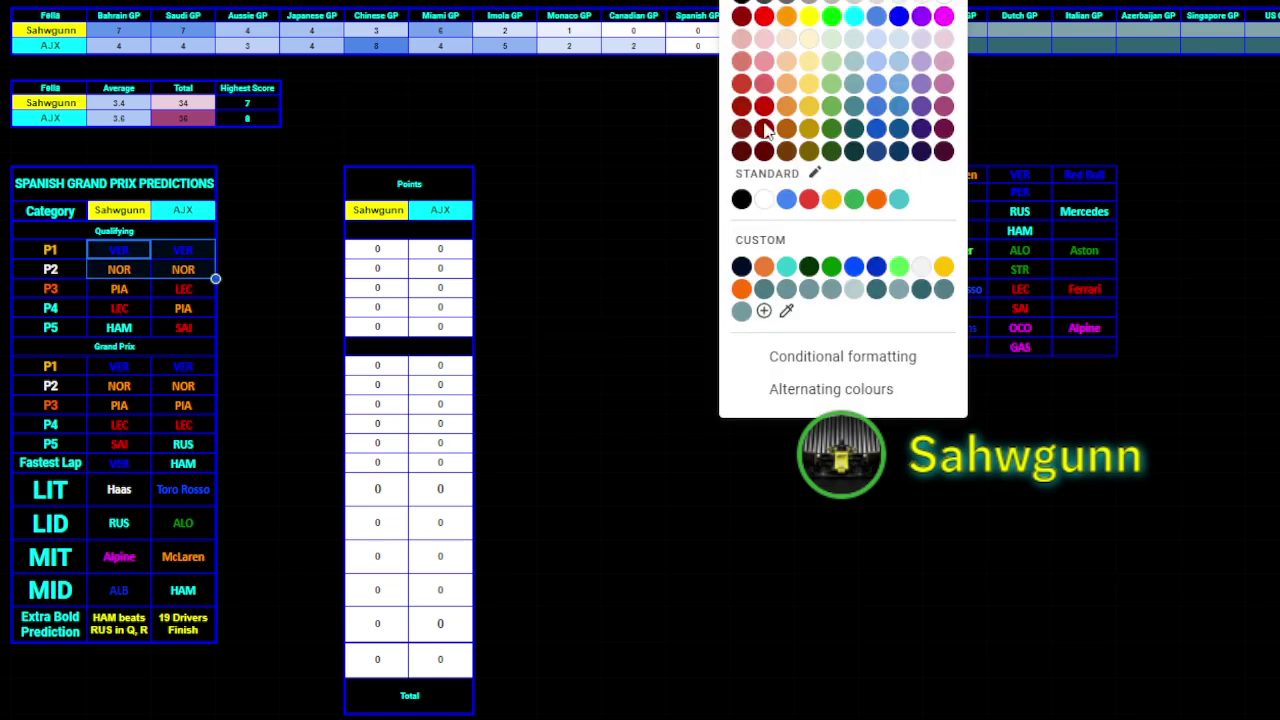
left_click(765, 155)
left_click(270, 329)
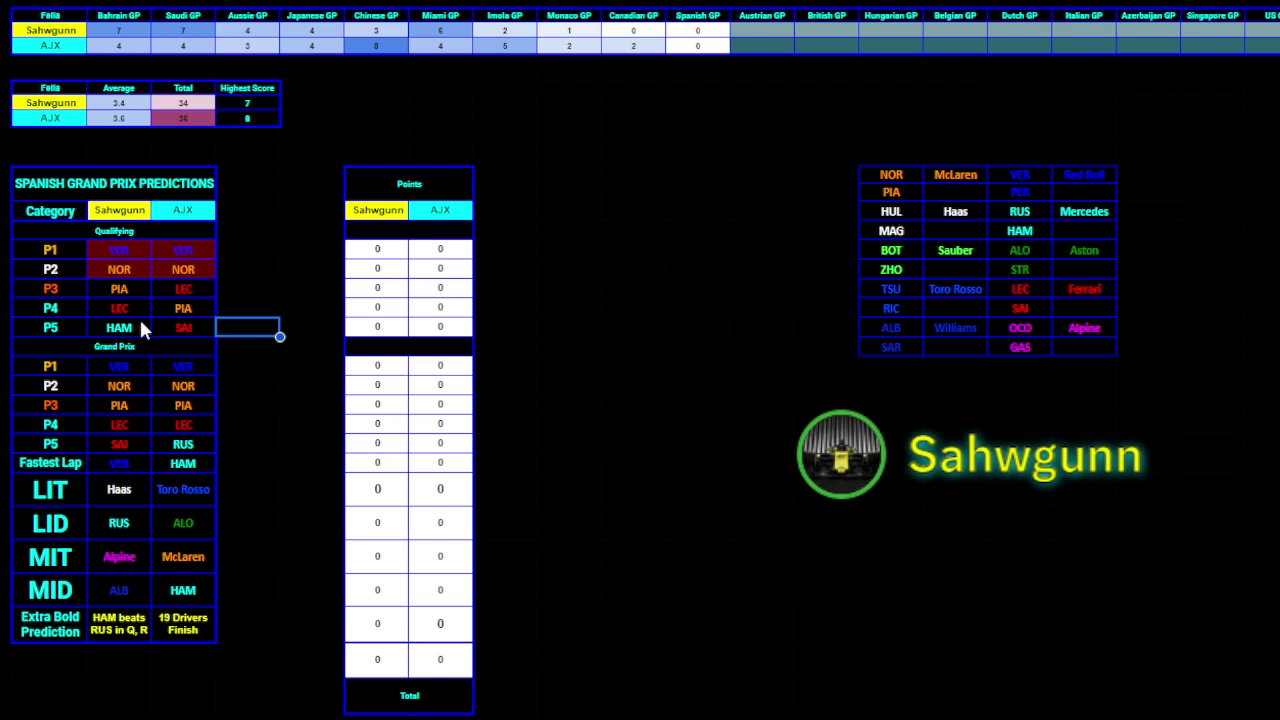
Fill both players' Qualifying P3, P4 and P5 predictions dark red.
left_click(124, 290)
left_click(193, 305, "shift")
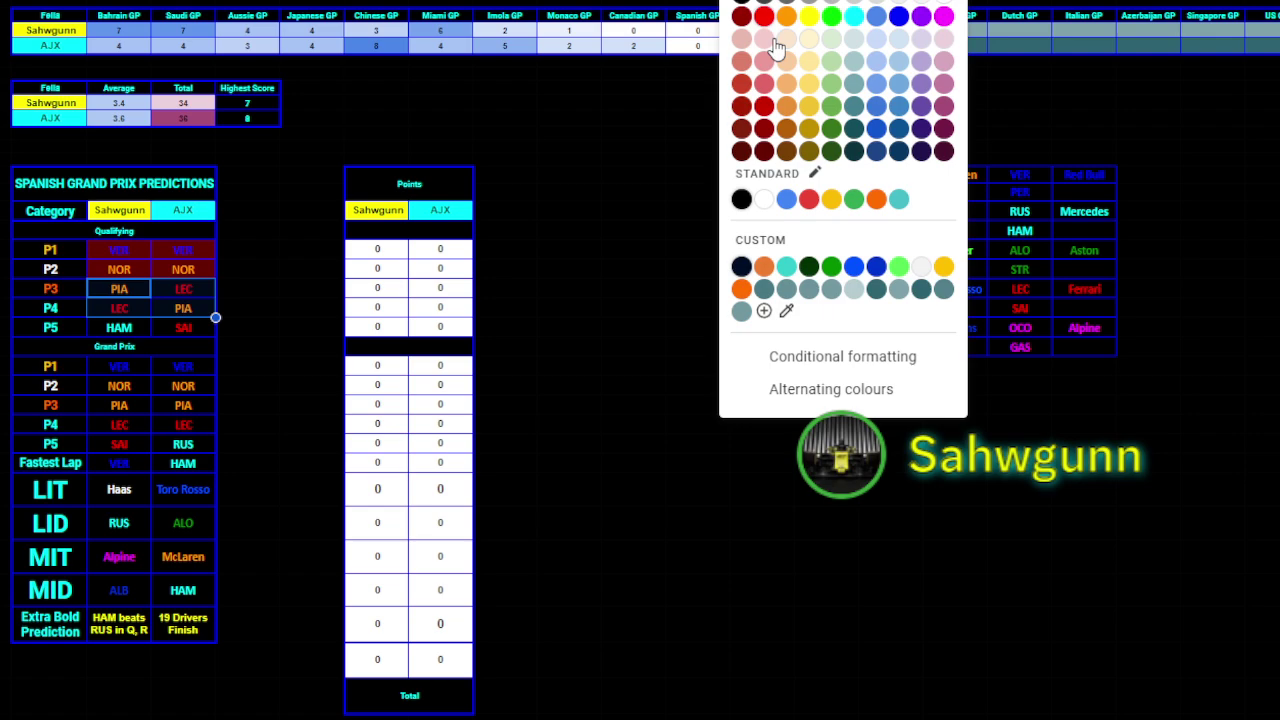
left_click(765, 153)
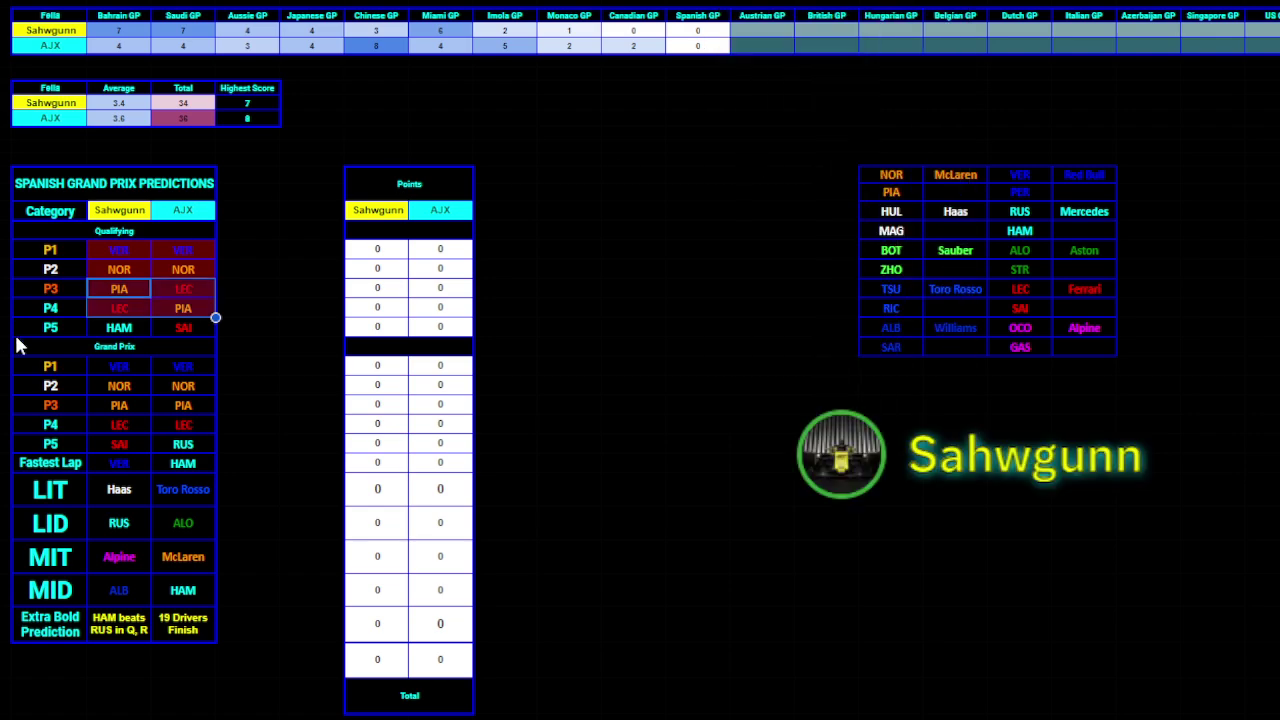
left_click(131, 330)
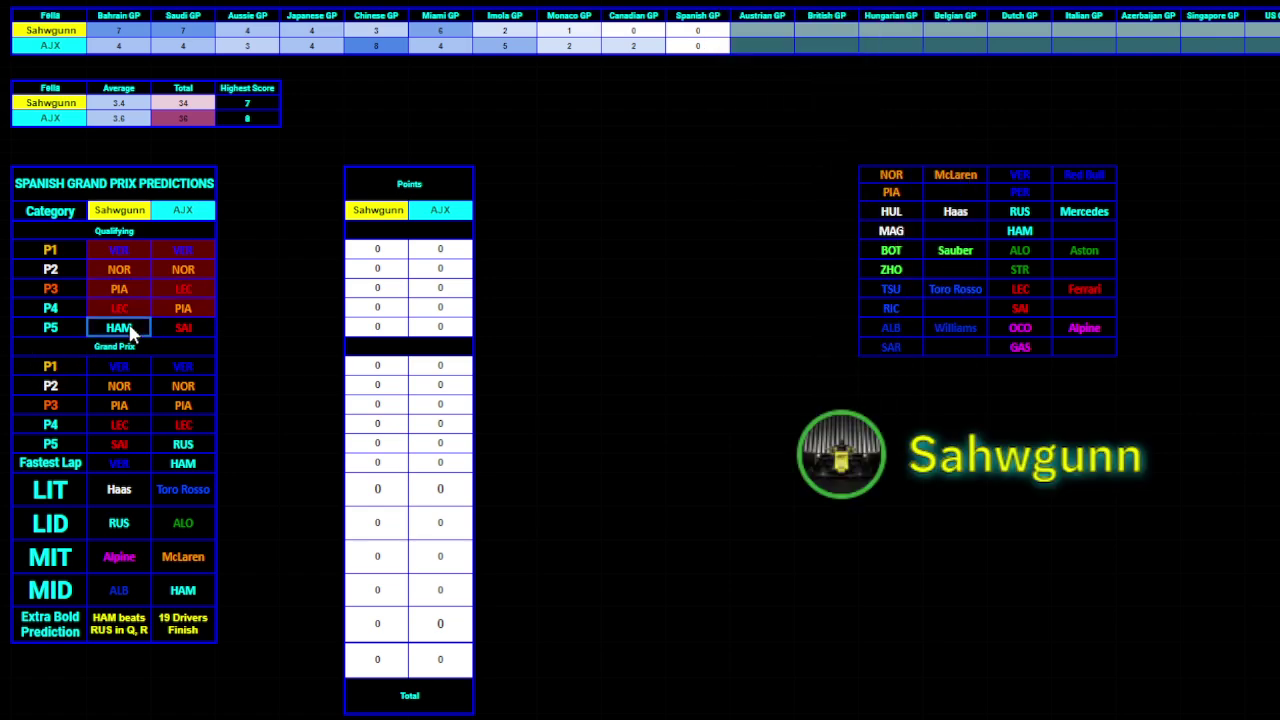
left_click(178, 330, "shift")
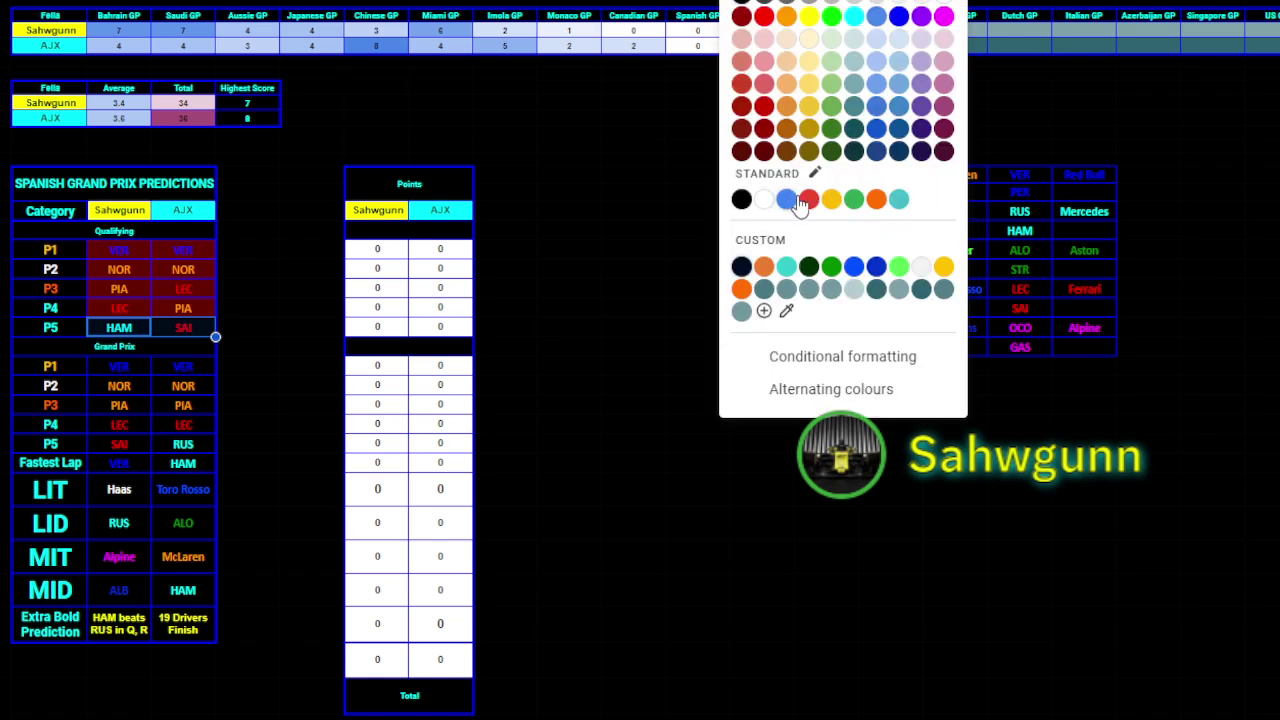
left_click(765, 153)
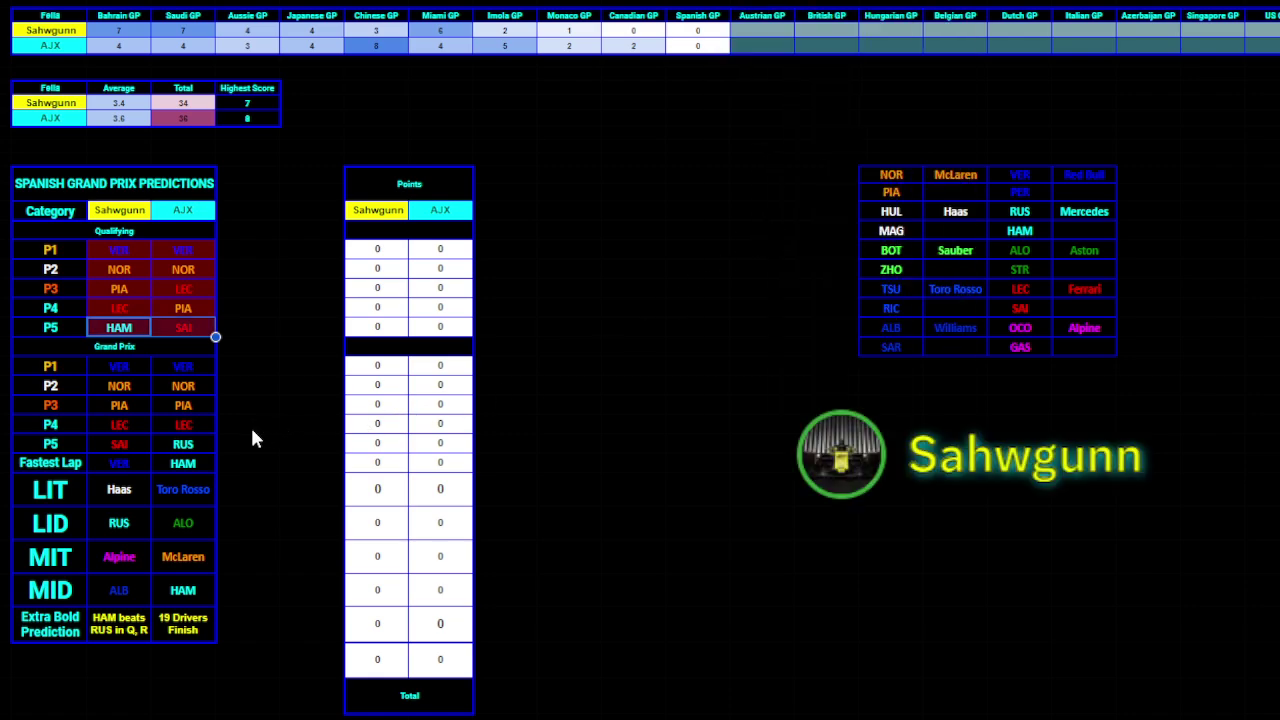
left_click(275, 390)
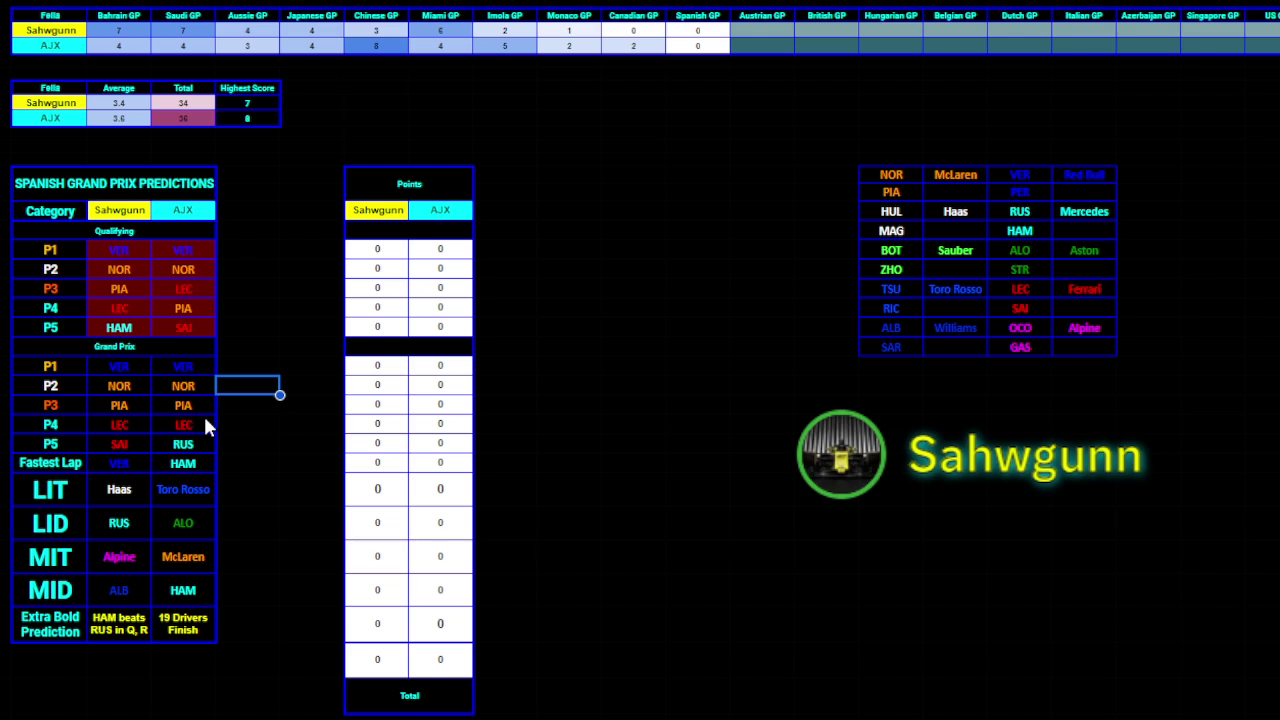
Fill both players' Grand Prix P1–P2 predictions dark green.
left_click_drag(131, 365, 183, 390)
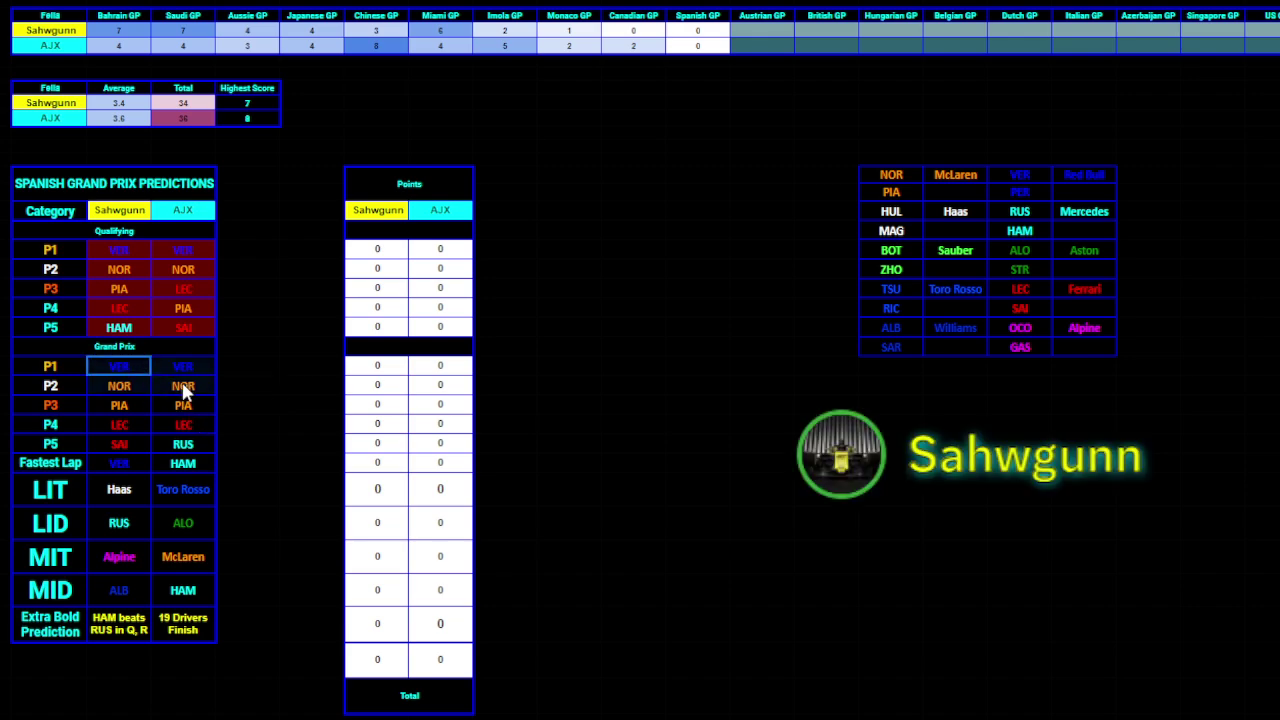
left_click(740, 1)
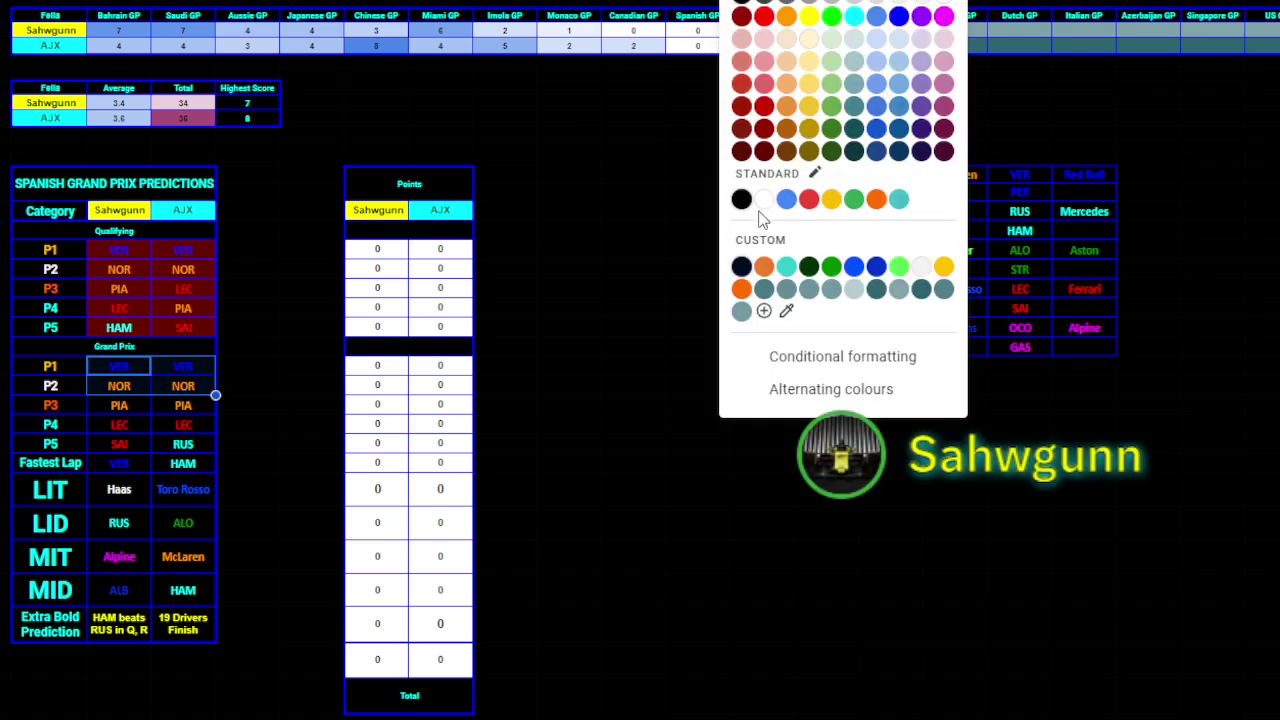
left_click(809, 266)
left_click(255, 388)
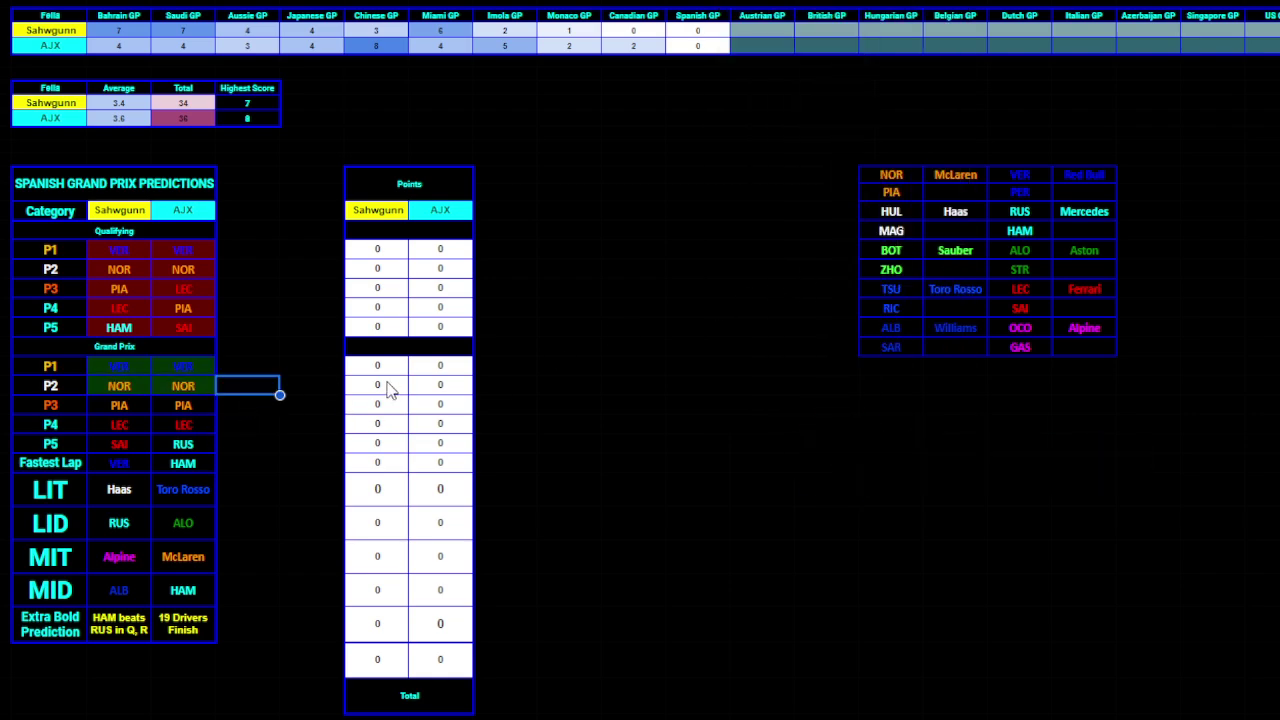
Enter 1 point in each player's Grand Prix P1 and P2 points cells.
left_click(386, 368)
type("1")
key("Tab")
type("1")
key("Return")
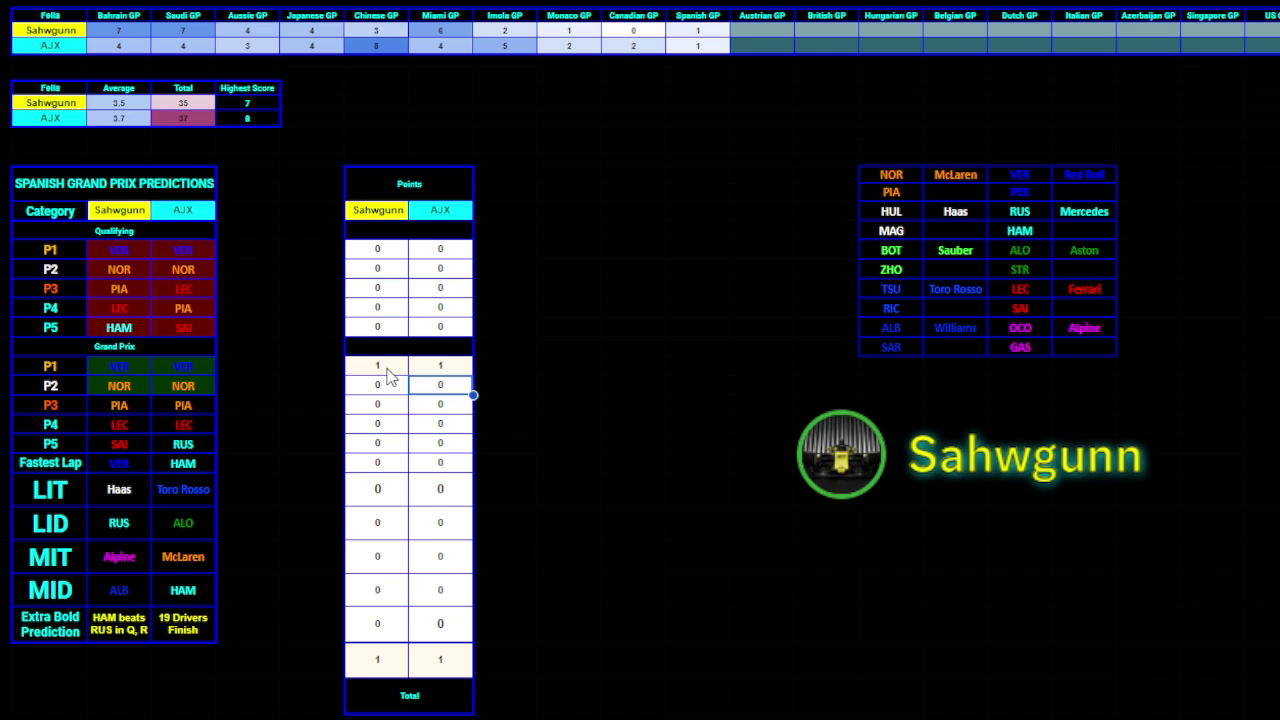
type("1")
key("shift+Tab")
type("1")
key("Return")
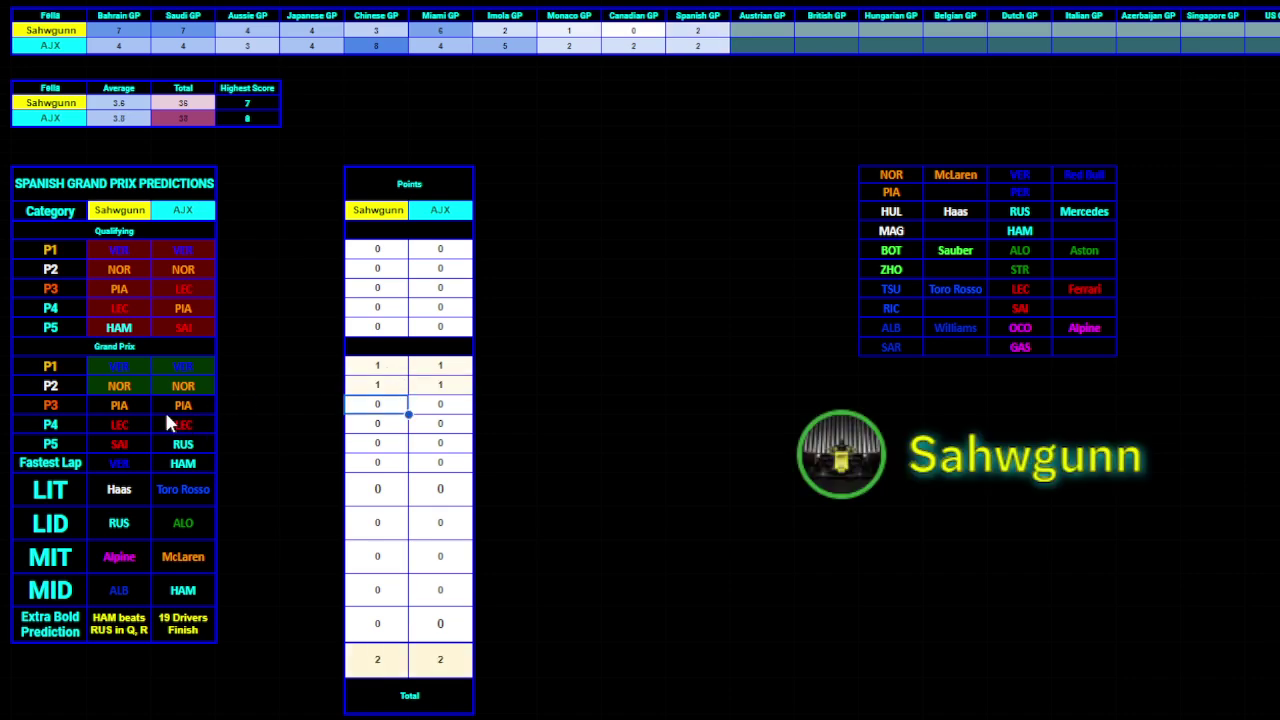
Fill both players' Grand Prix P3, P4, P5 and Fastest Lap predictions dark red.
left_click_drag(148, 405, 185, 405)
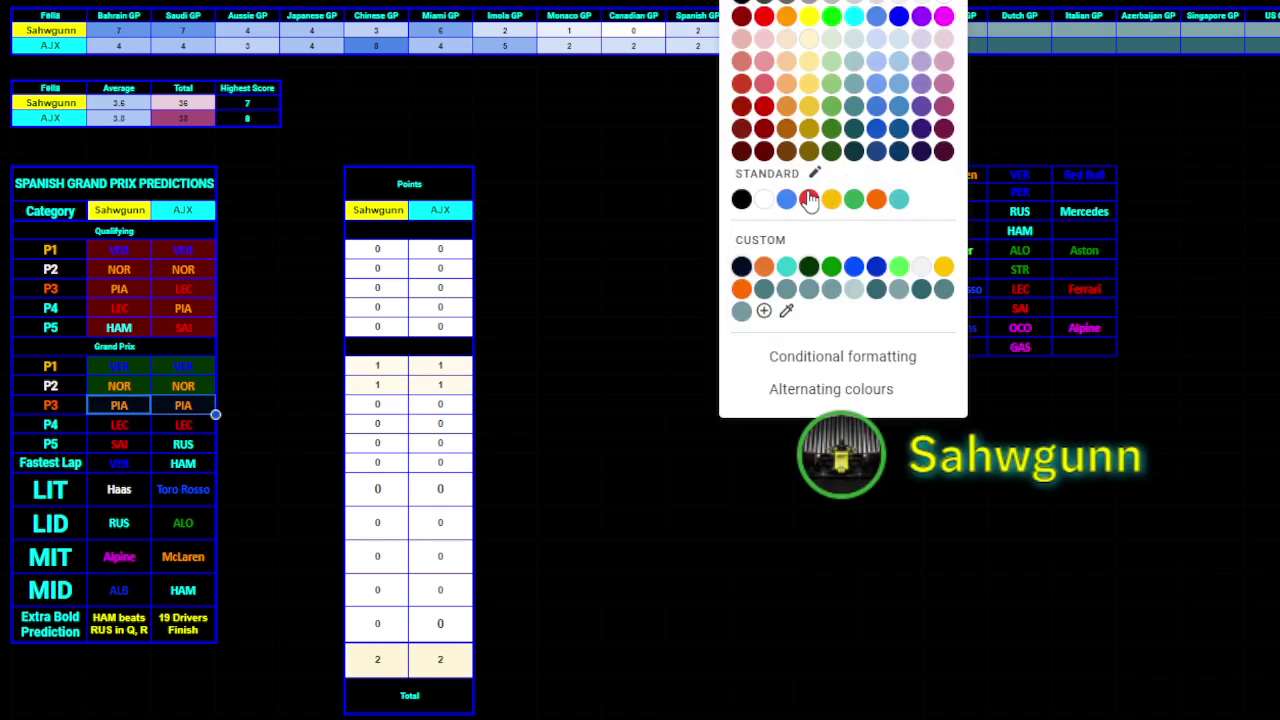
left_click(758, 150)
left_click_drag(124, 421, 185, 424)
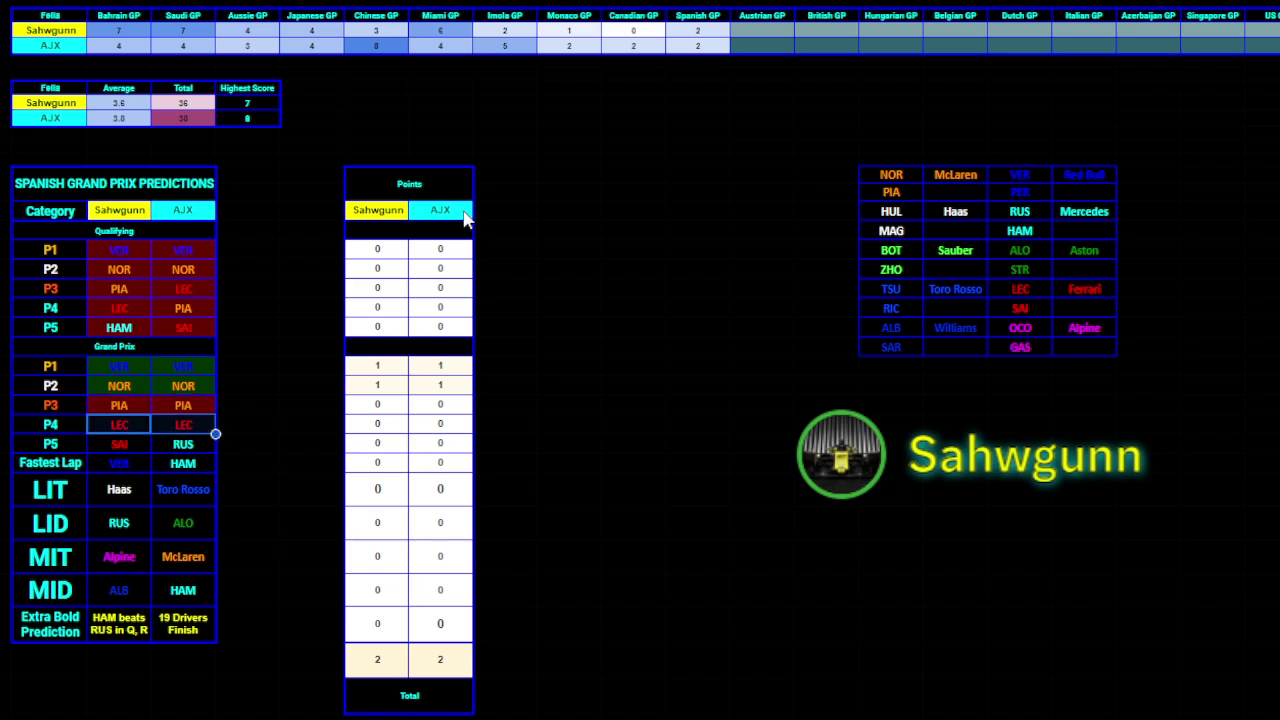
left_click(763, 151)
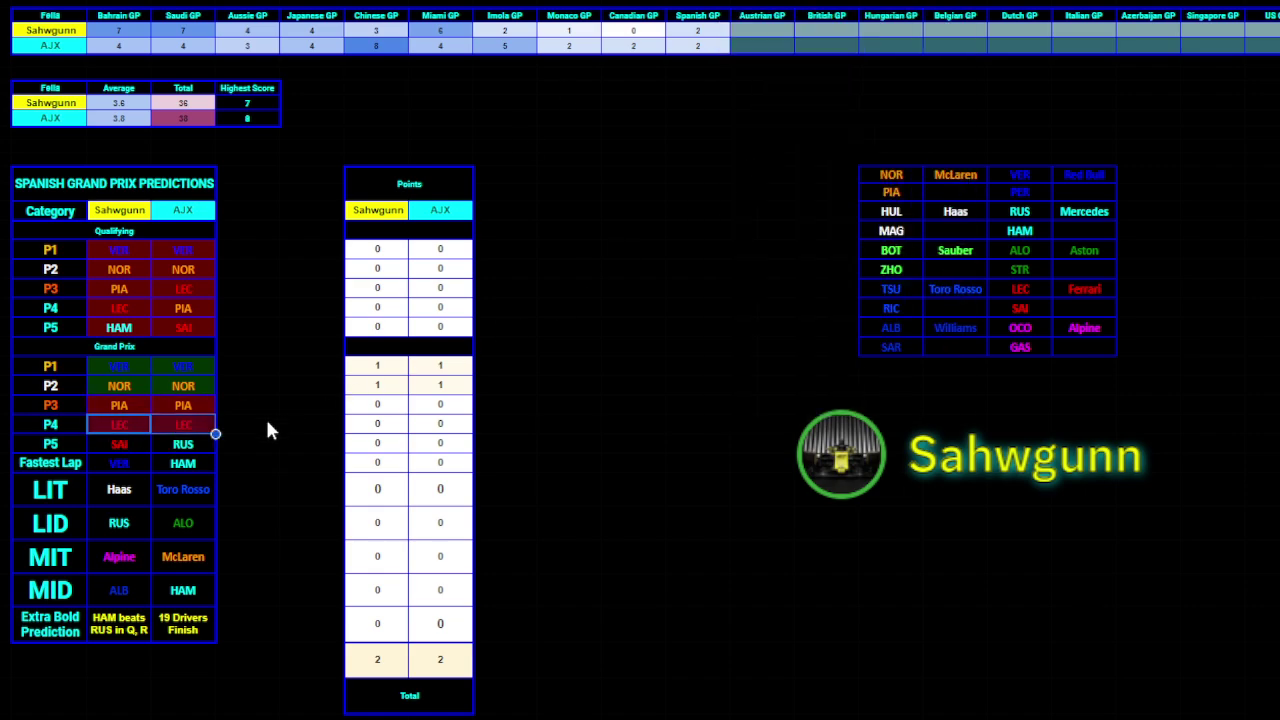
left_click_drag(129, 448, 183, 444)
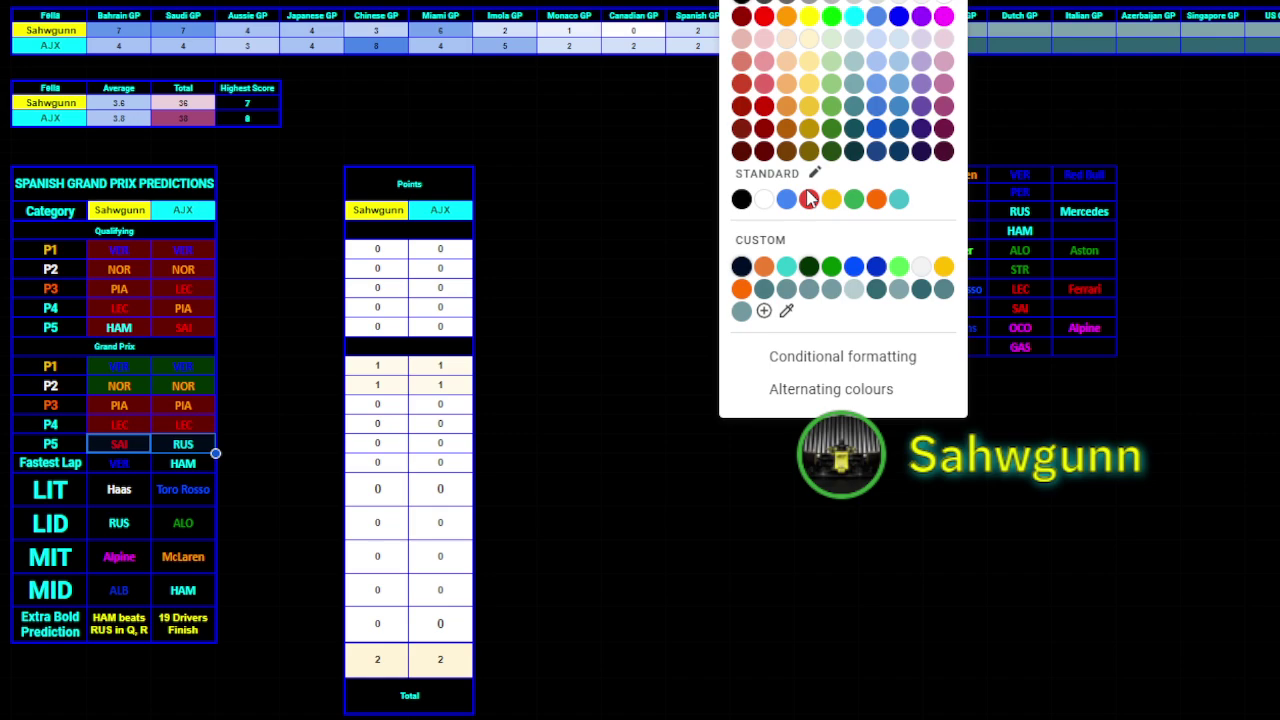
left_click(763, 151)
left_click(293, 445)
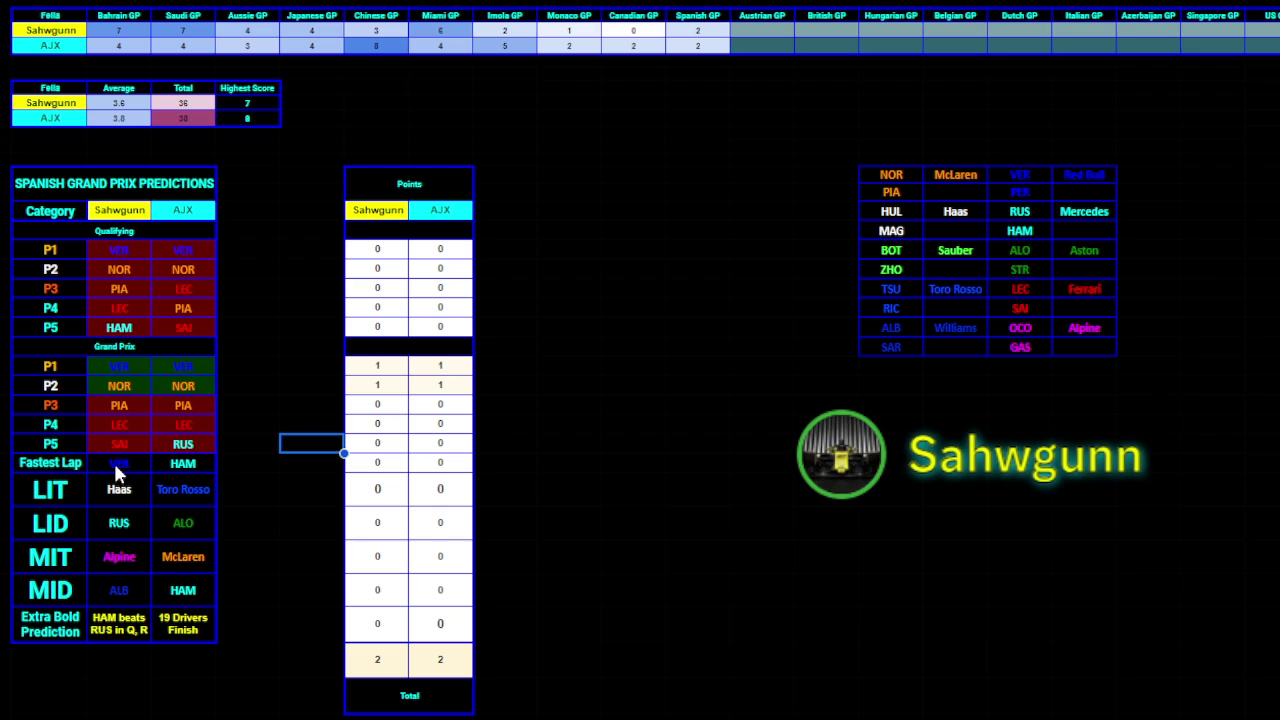
left_click_drag(117, 470, 195, 462)
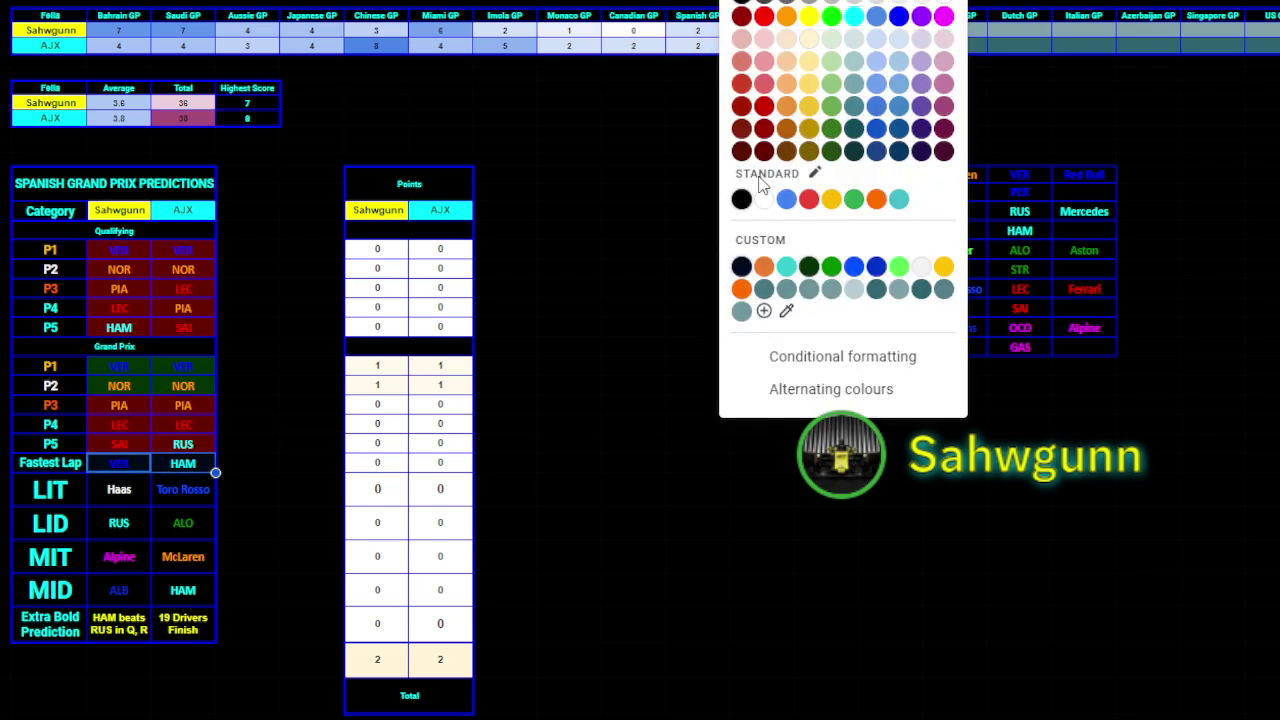
left_click(245, 463)
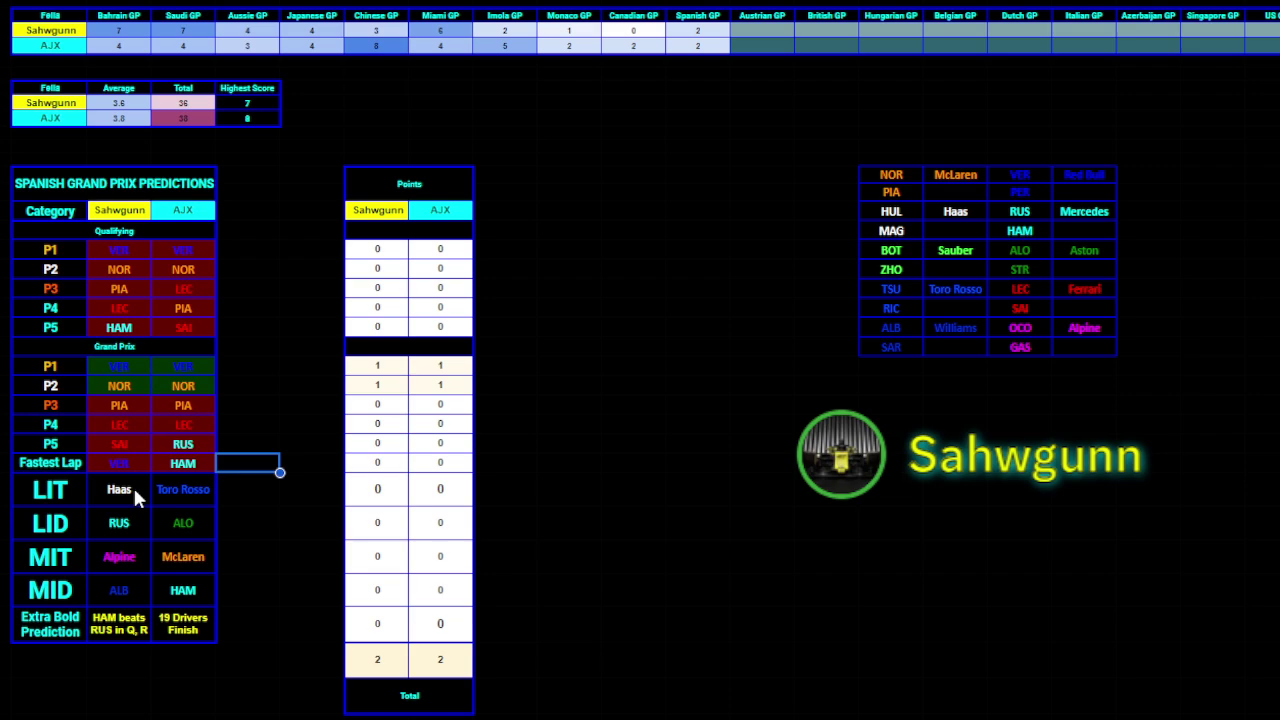
Mark the LIT picks: Toro Rosso dark green and Haas dark red.
left_click(182, 489)
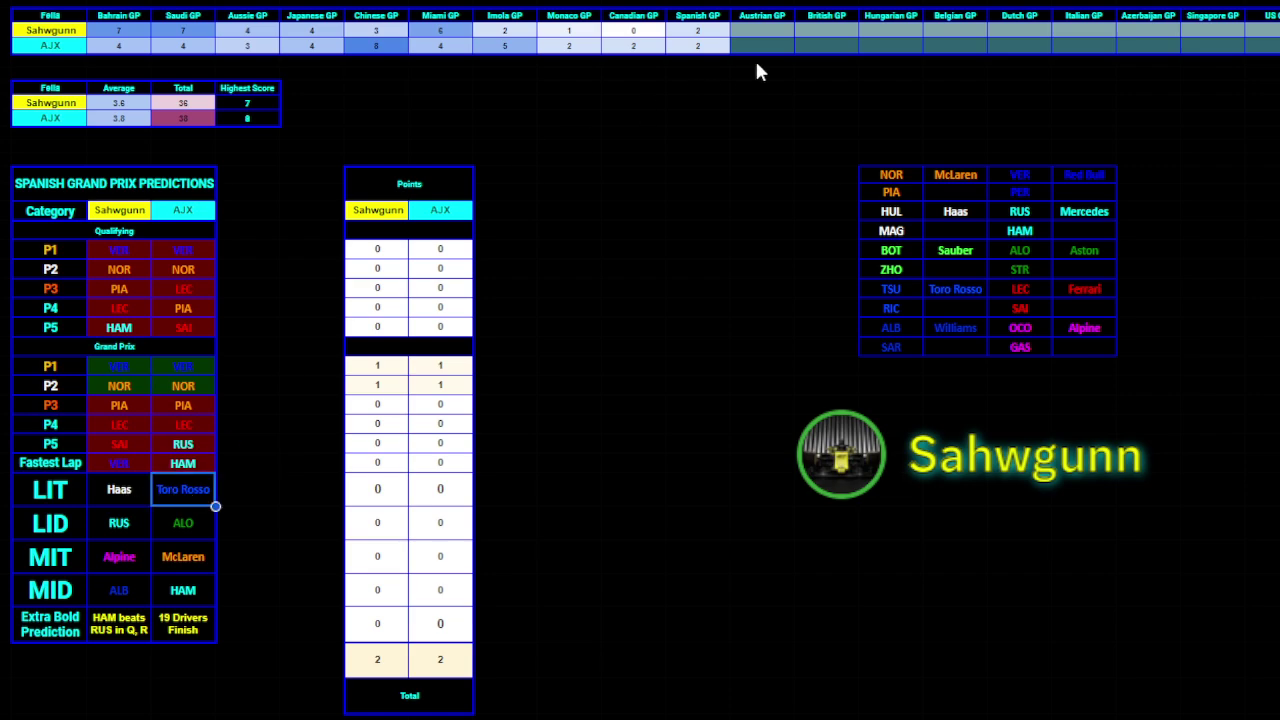
left_click_drag(697, 61, 760, 61)
left_click(203, 491)
left_click(700, 2)
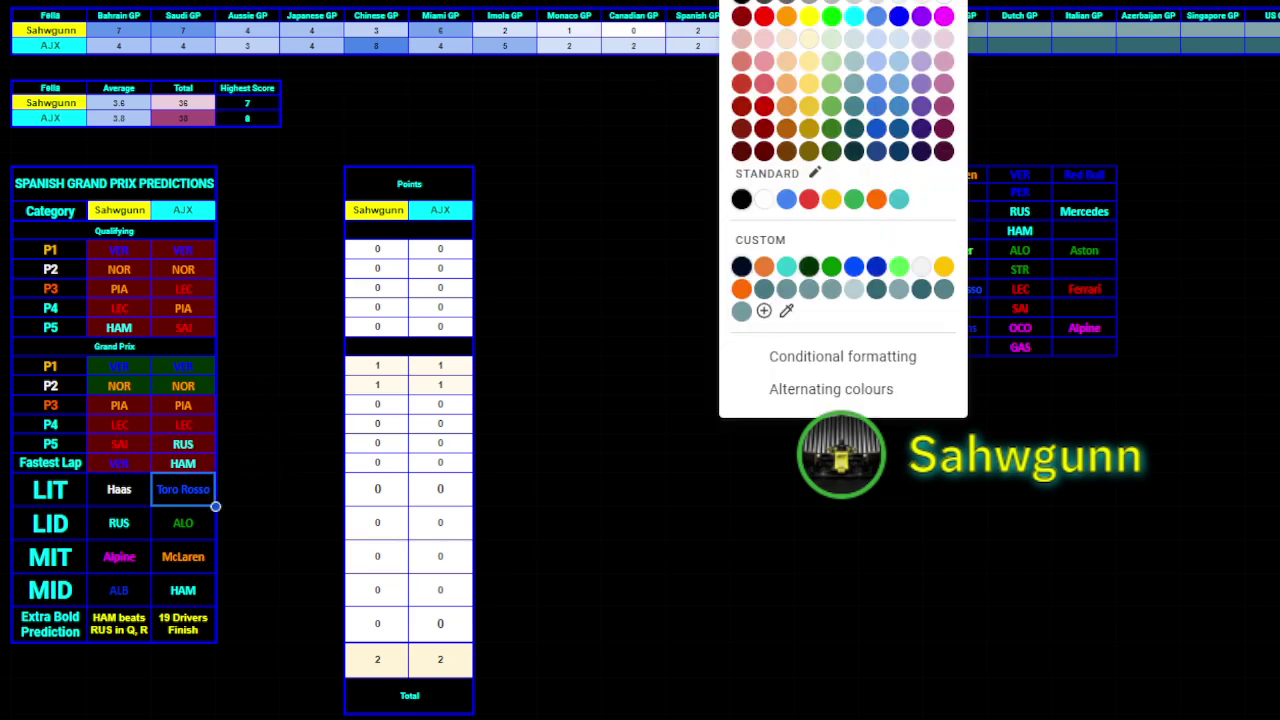
left_click(809, 268)
left_click(113, 500)
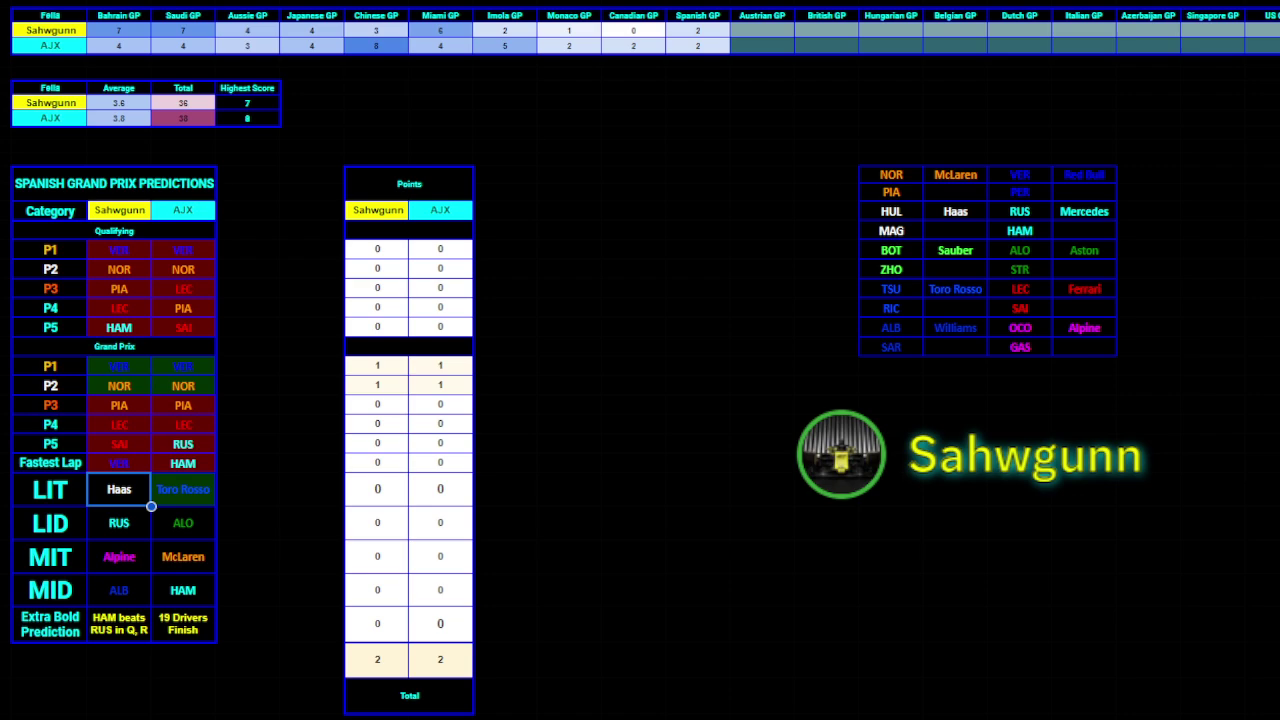
left_click(740, 2)
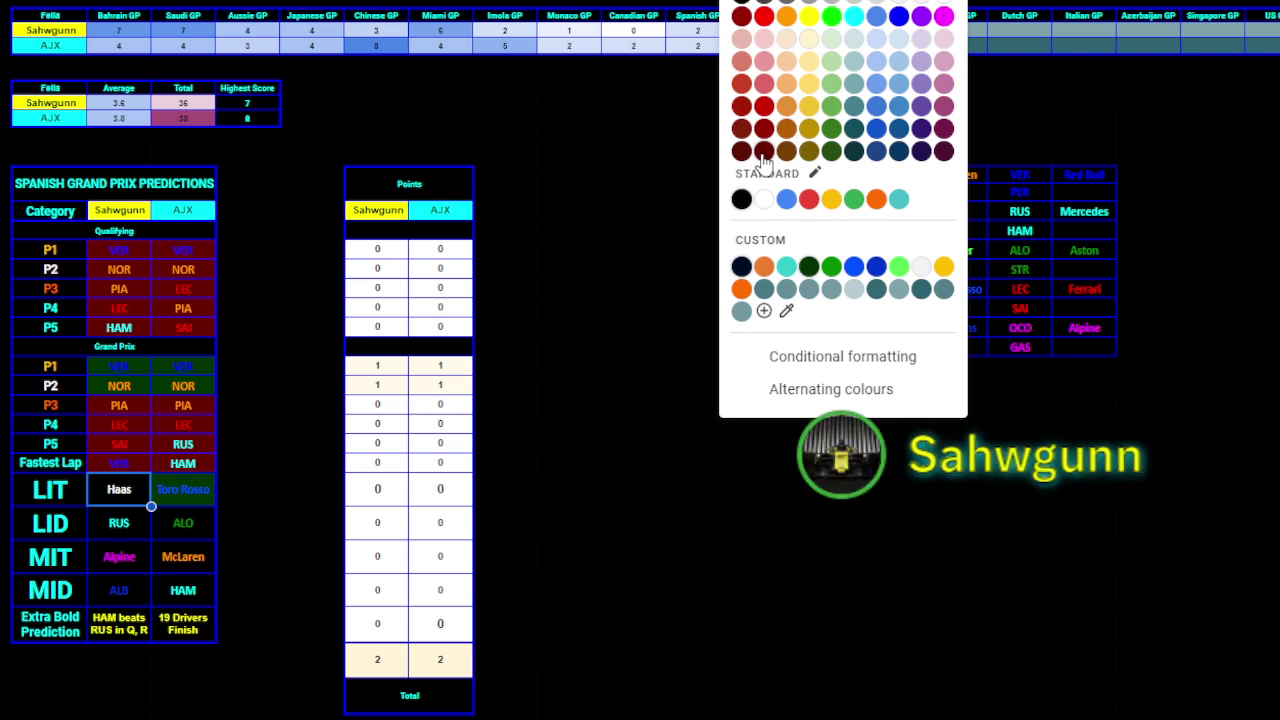
left_click(763, 152)
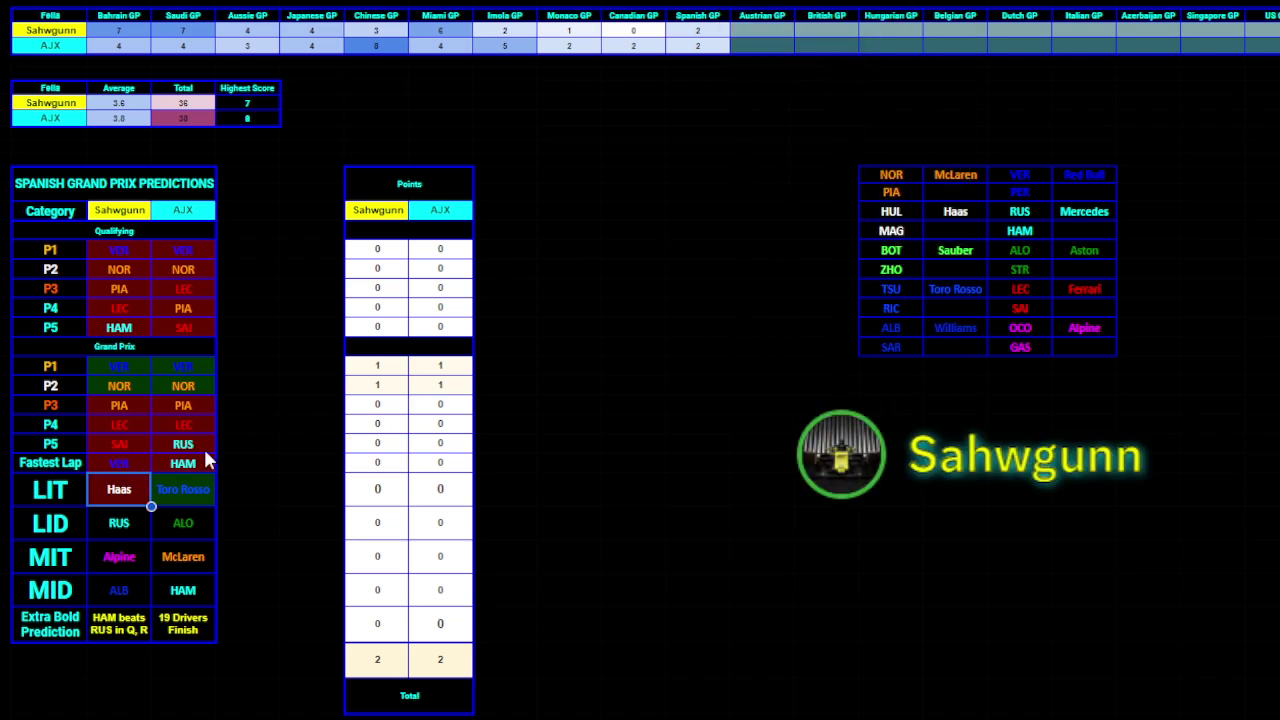
Fill the LID predictions, RUS and ALO, dark red.
left_click(138, 523)
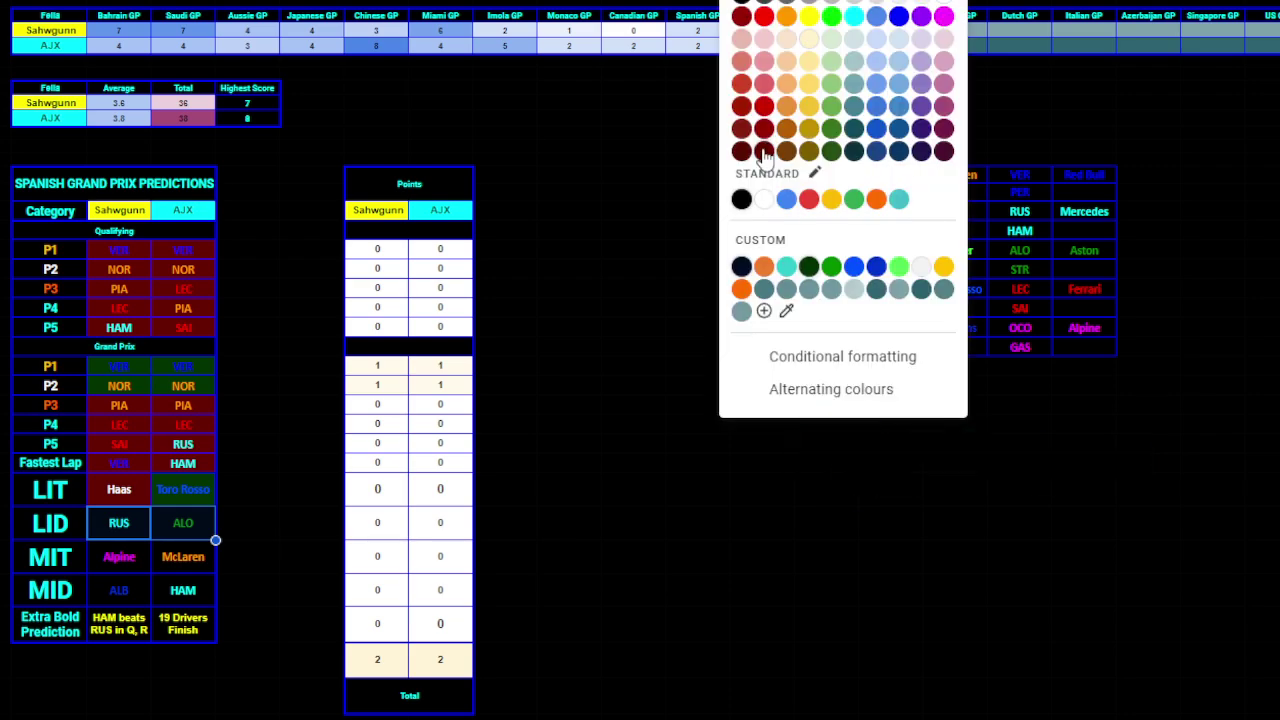
left_click(766, 162)
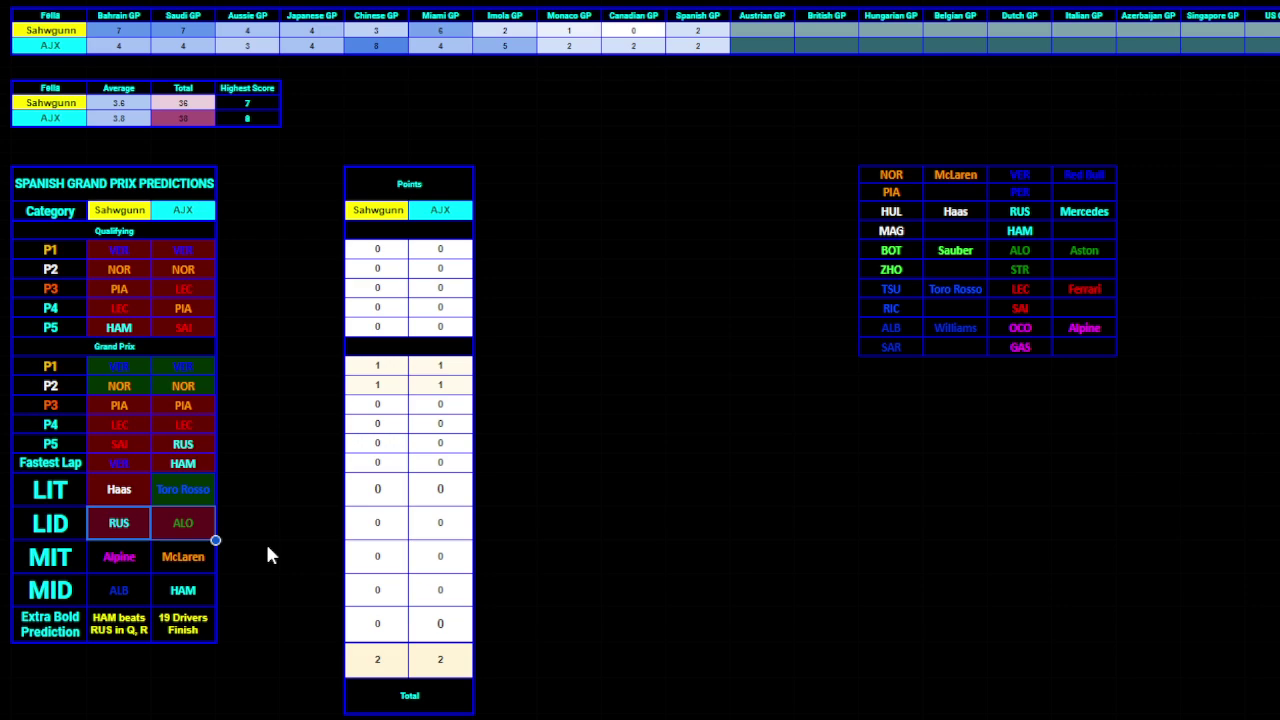
left_click(274, 498)
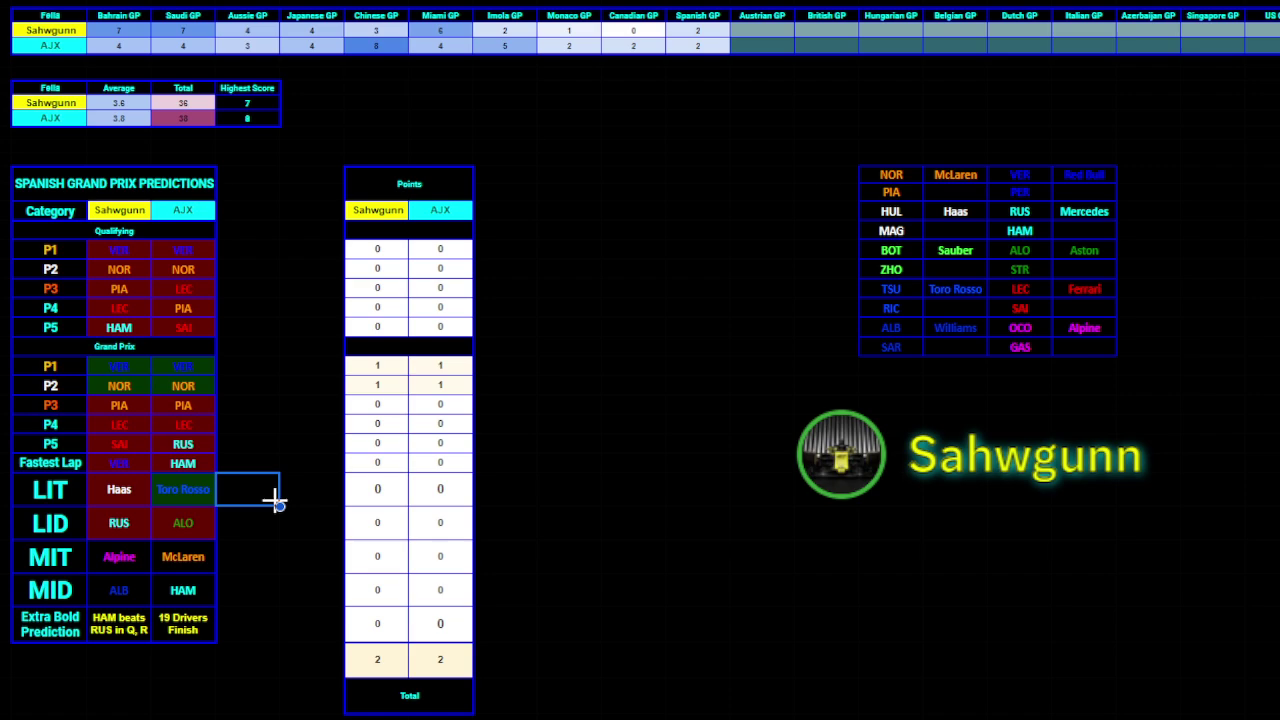
Enter 1 point in the second player's LIT points cell.
left_click(450, 503)
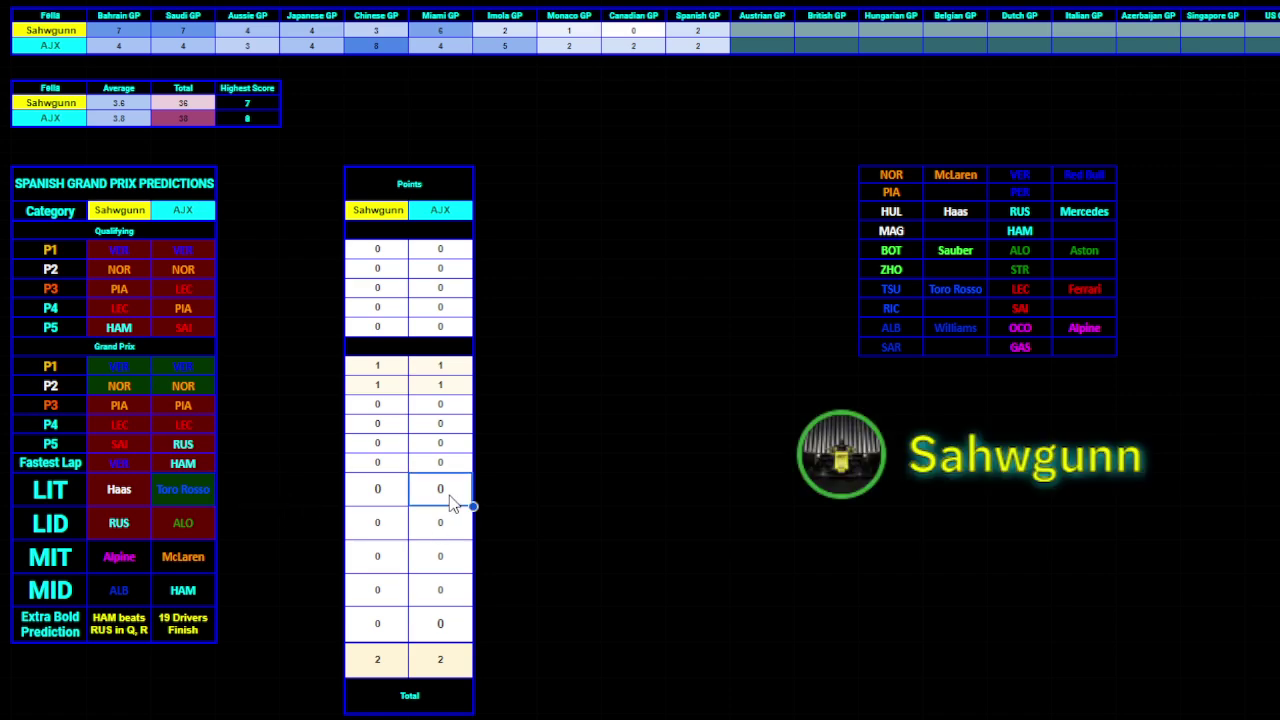
type("1")
left_click(506, 594)
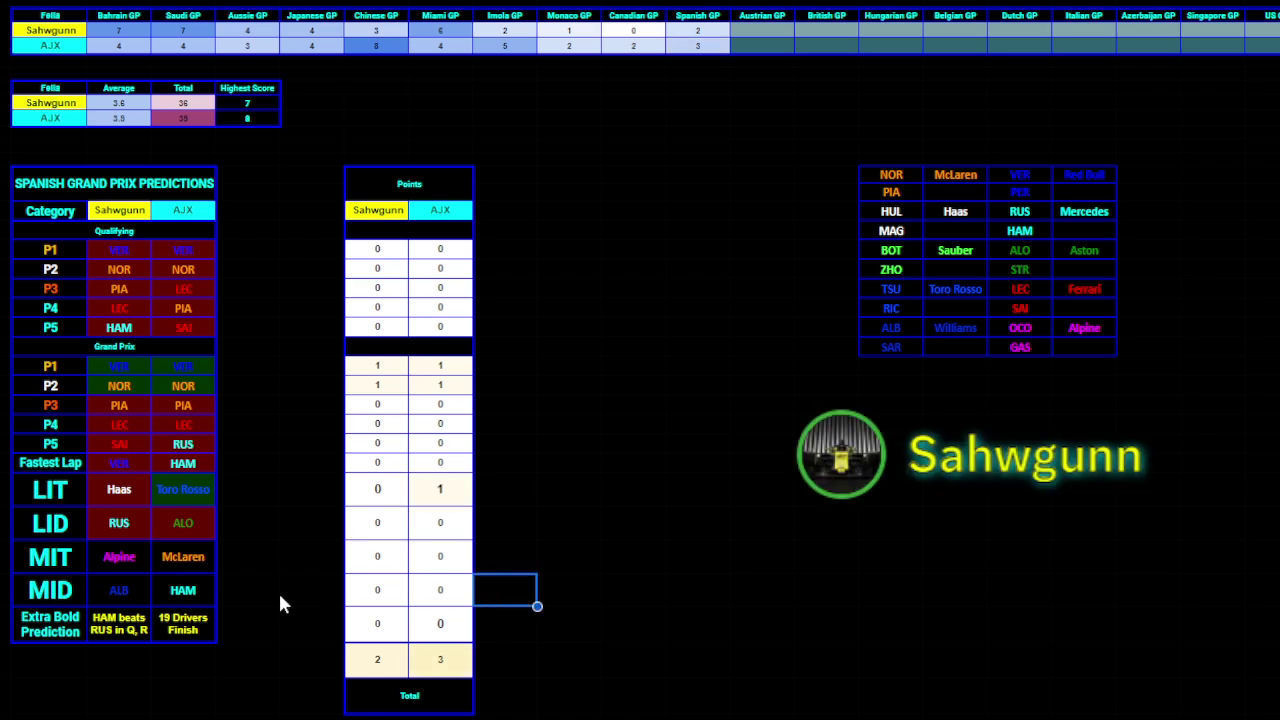
Fill the Alpine MIT pick dark green and the McLaren MIT pick dark red.
left_click(121, 557)
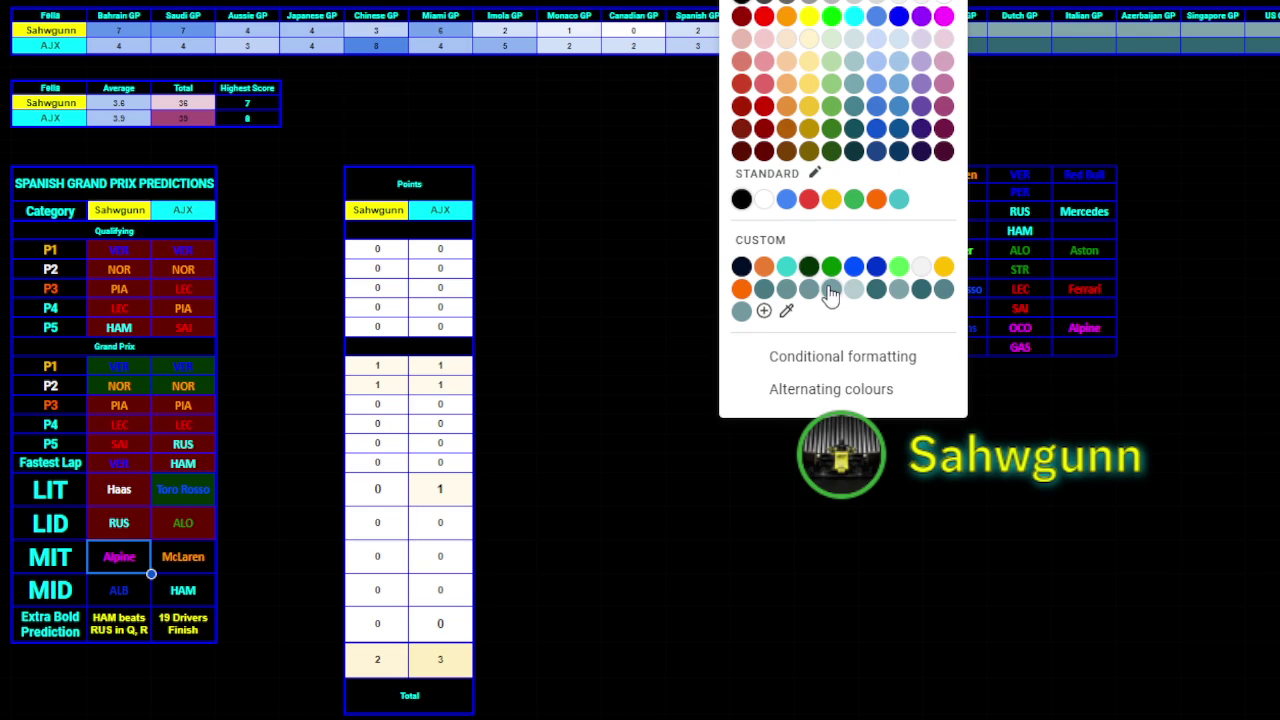
left_click(786, 280)
key("Right")
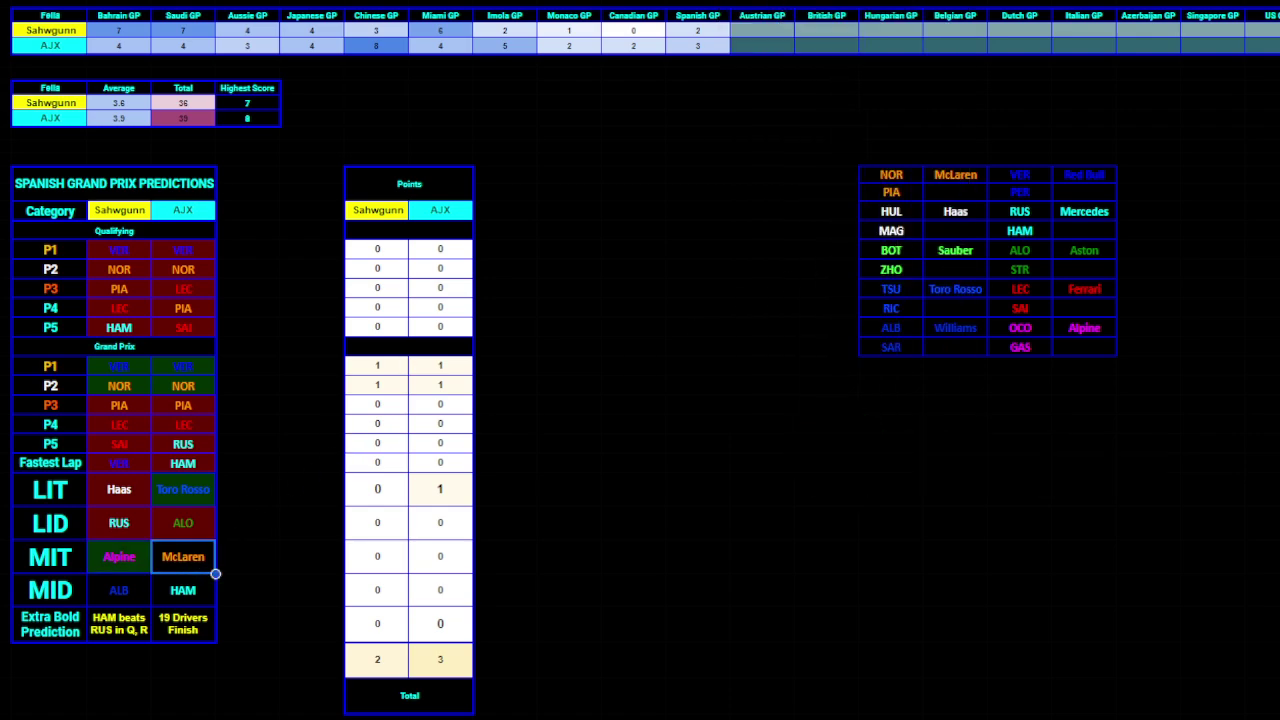
left_click(781, 3)
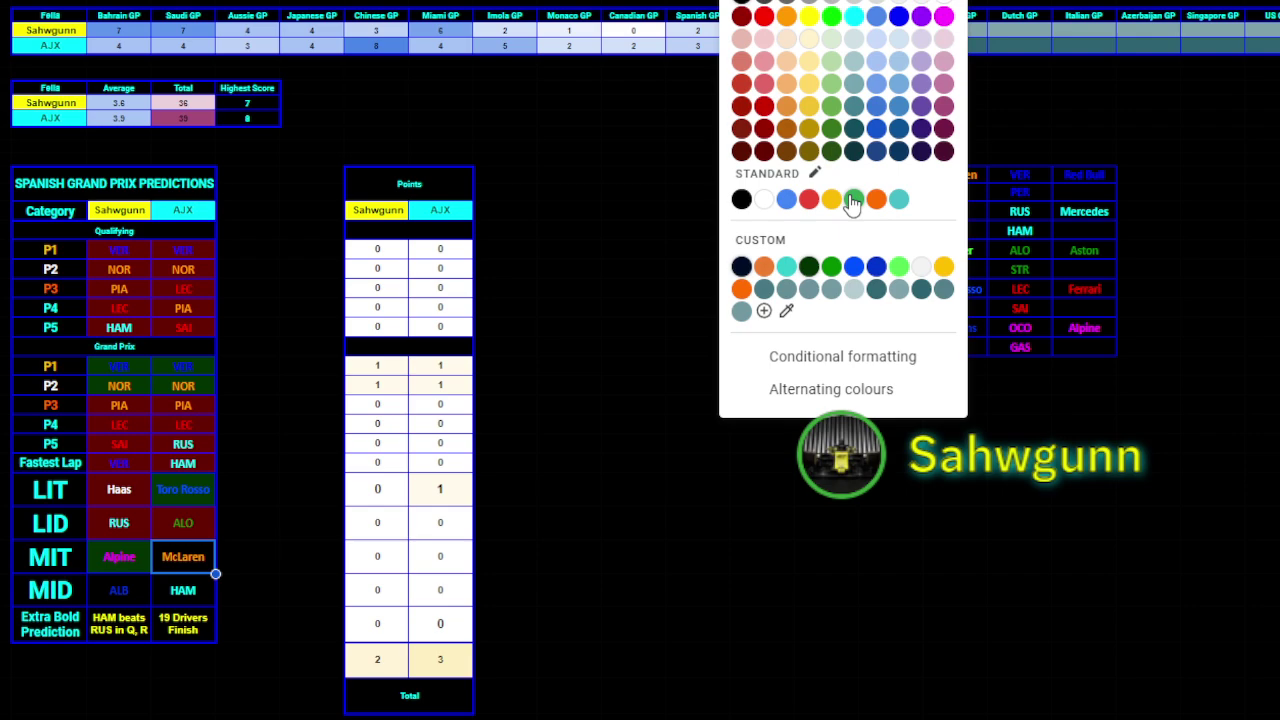
left_click(764, 152)
left_click(272, 591)
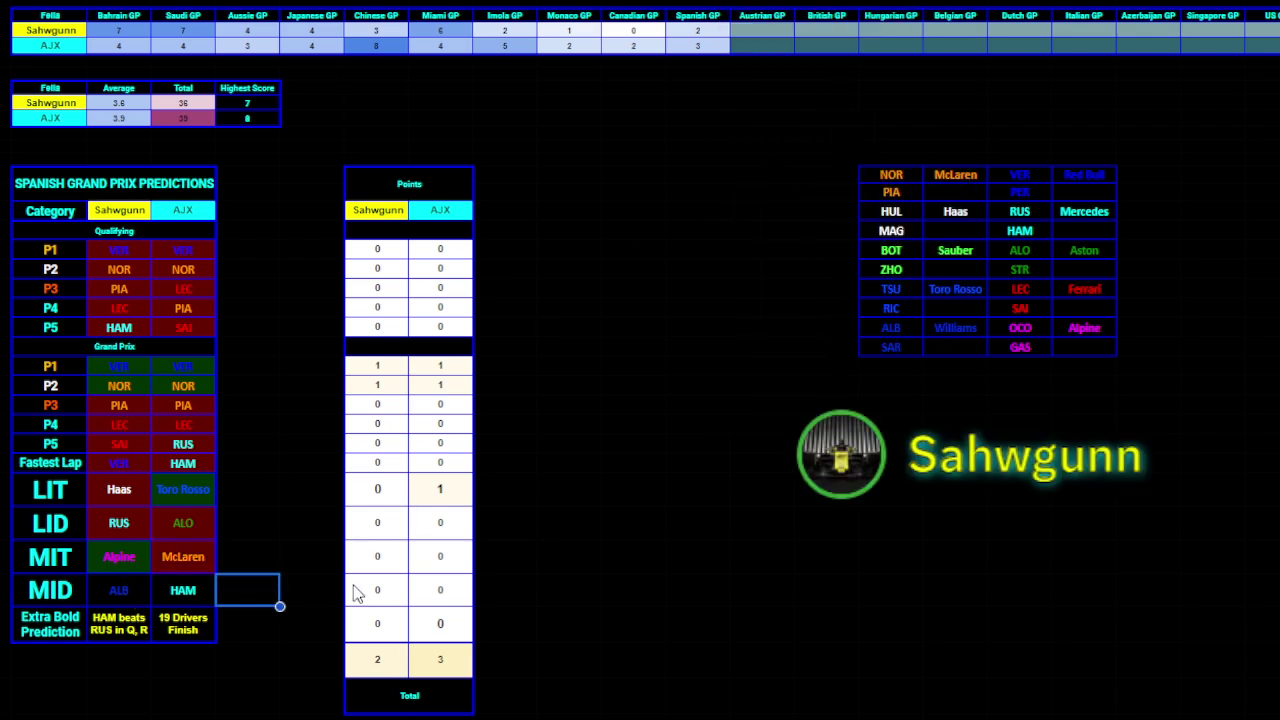
Enter 1 point in the first player's MIT points cell.
left_click(378, 558)
type("1")
key("Return")
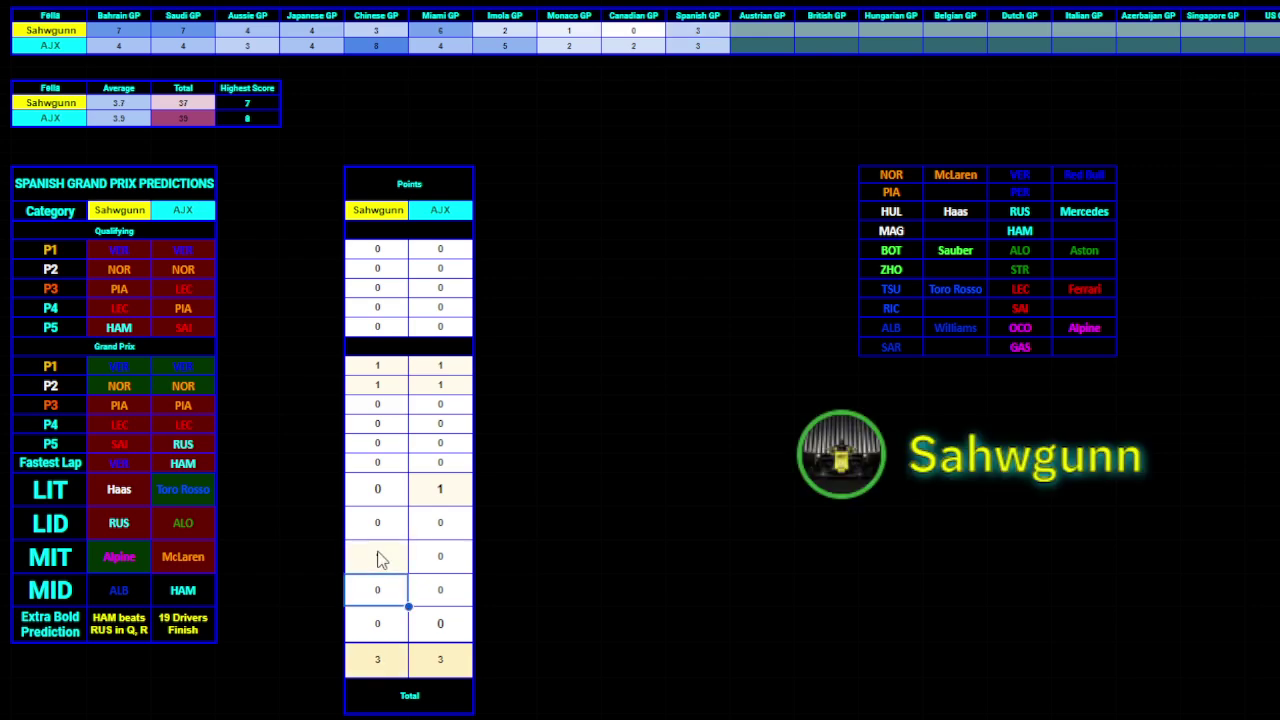
left_click(126, 583)
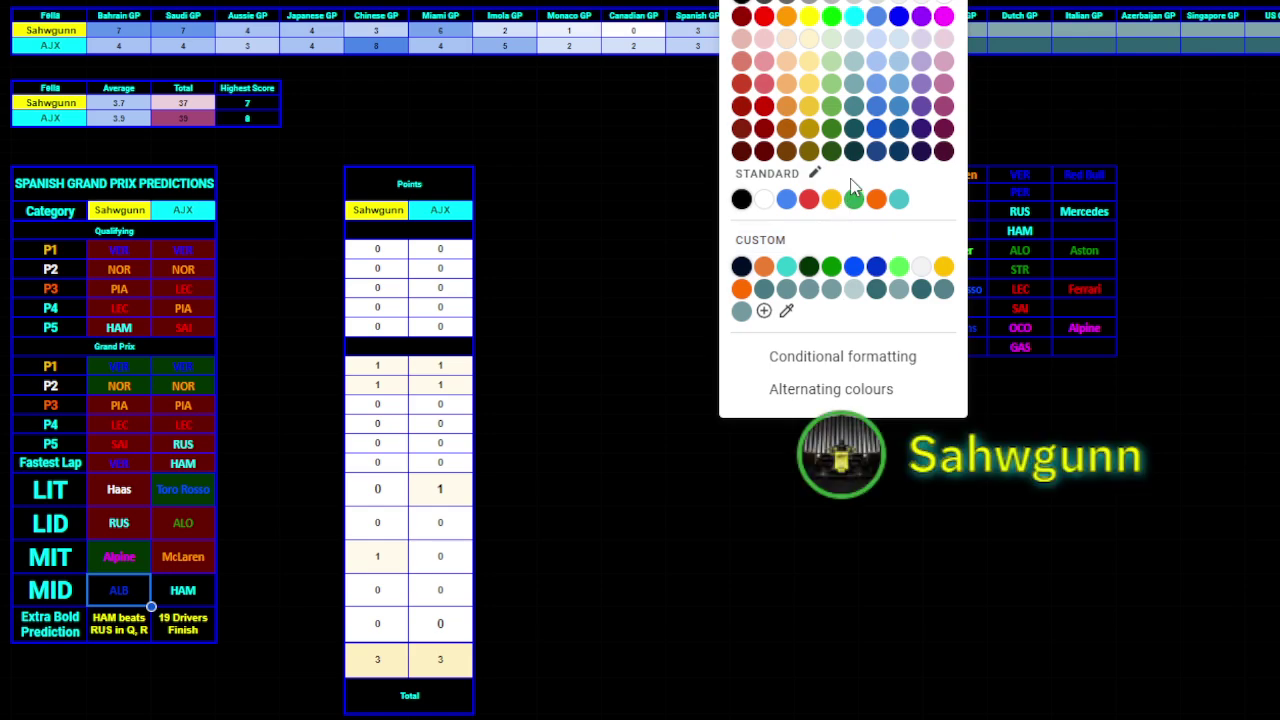
Fill the ALB MID pick dark red and the HAM MID pick dark green.
left_click(763, 150)
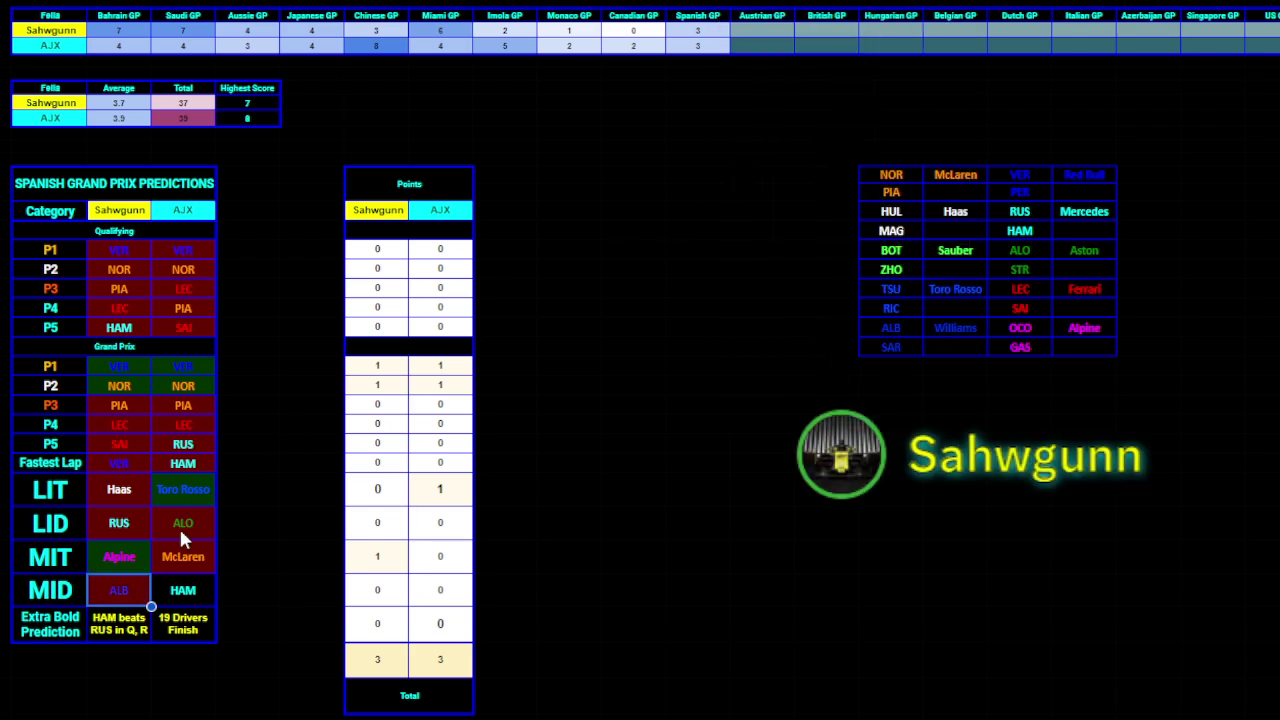
left_click(183, 588)
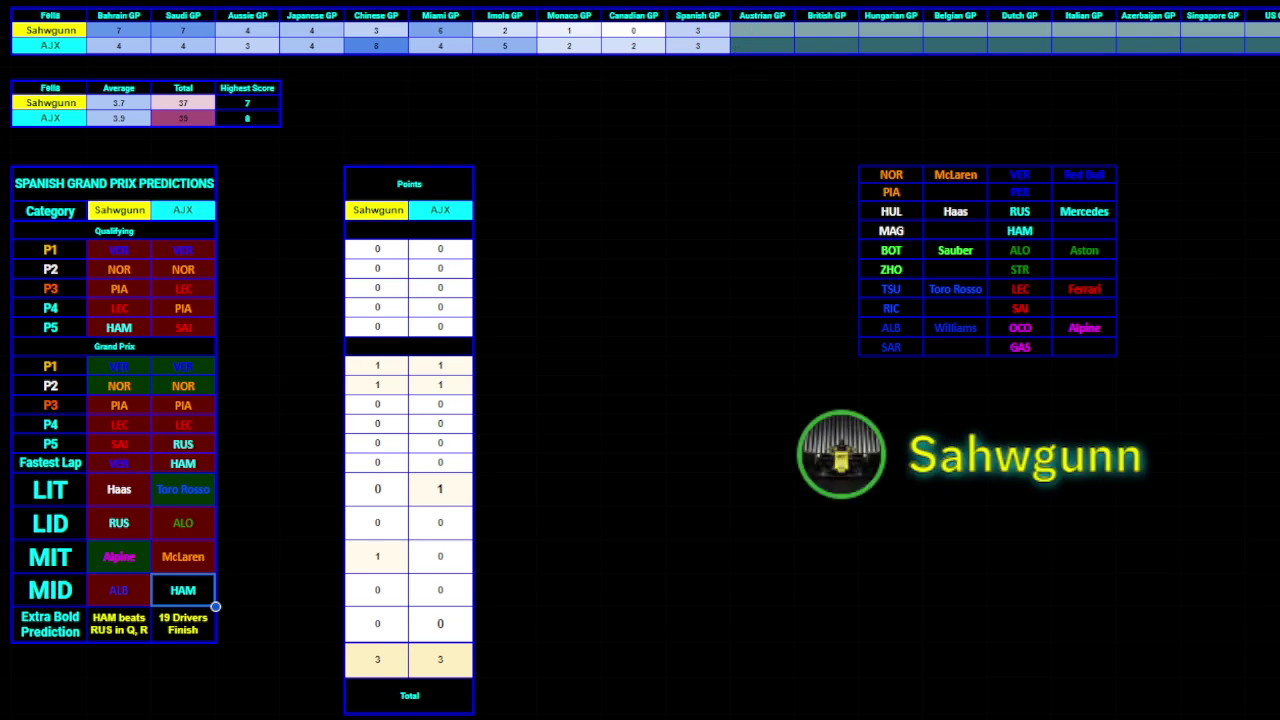
left_click(822, 2)
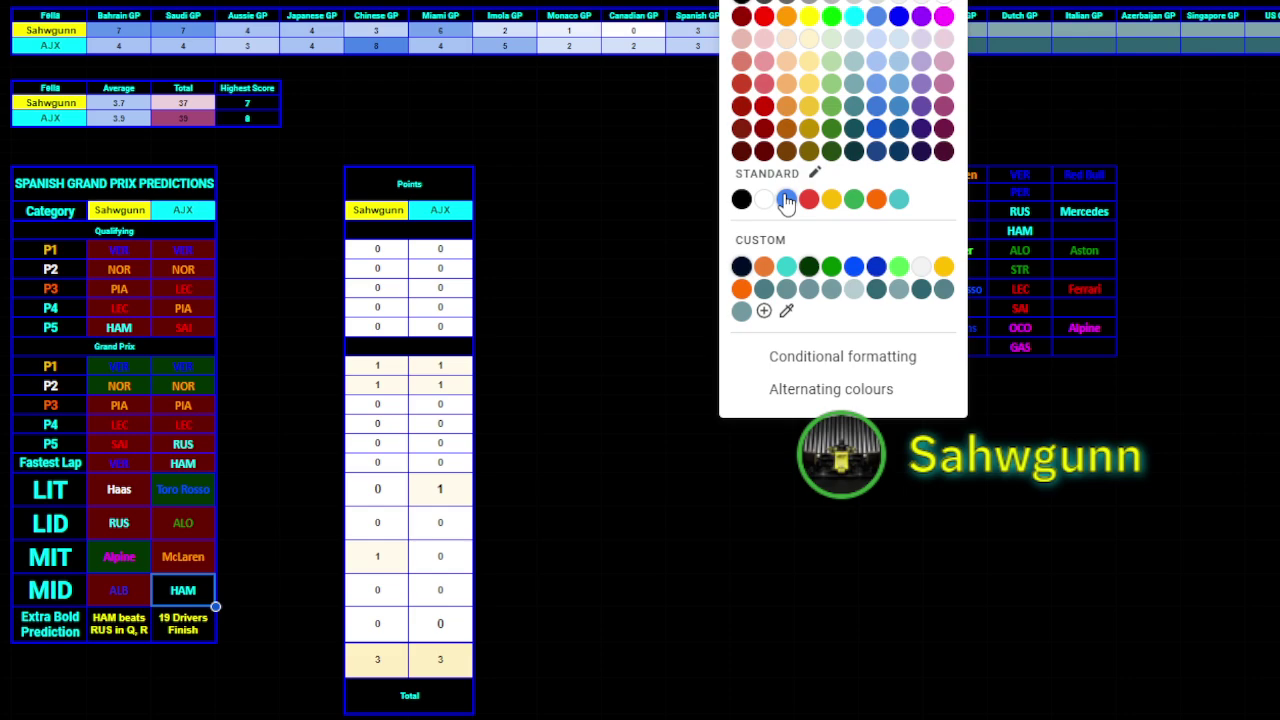
left_click(808, 266)
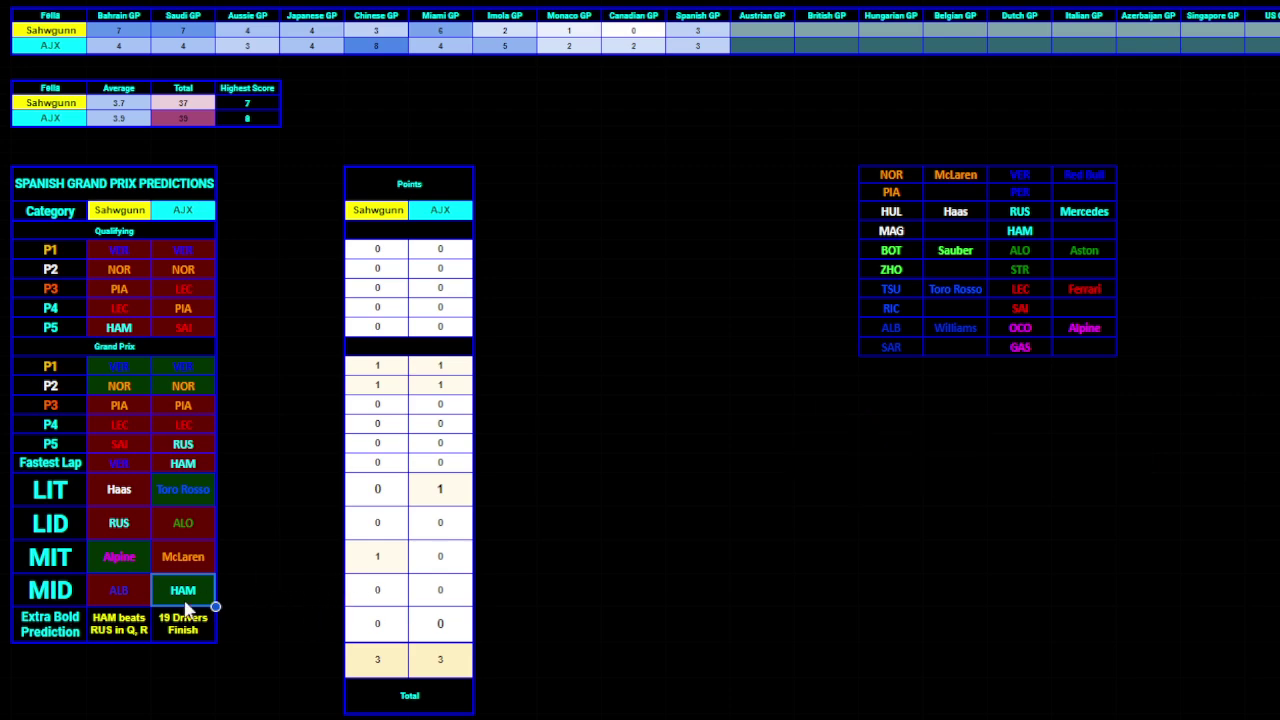
Enter 1 point in the second player's MID points cell.
left_click(445, 597)
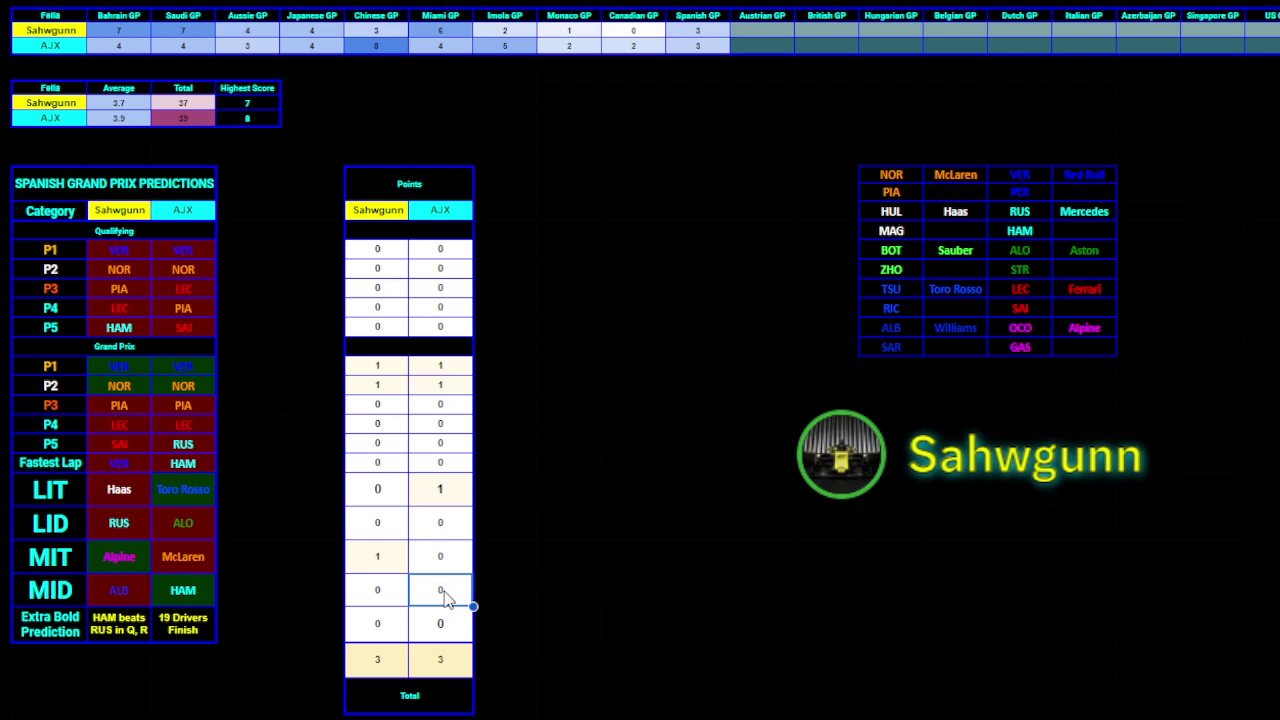
type("1")
key("Return")
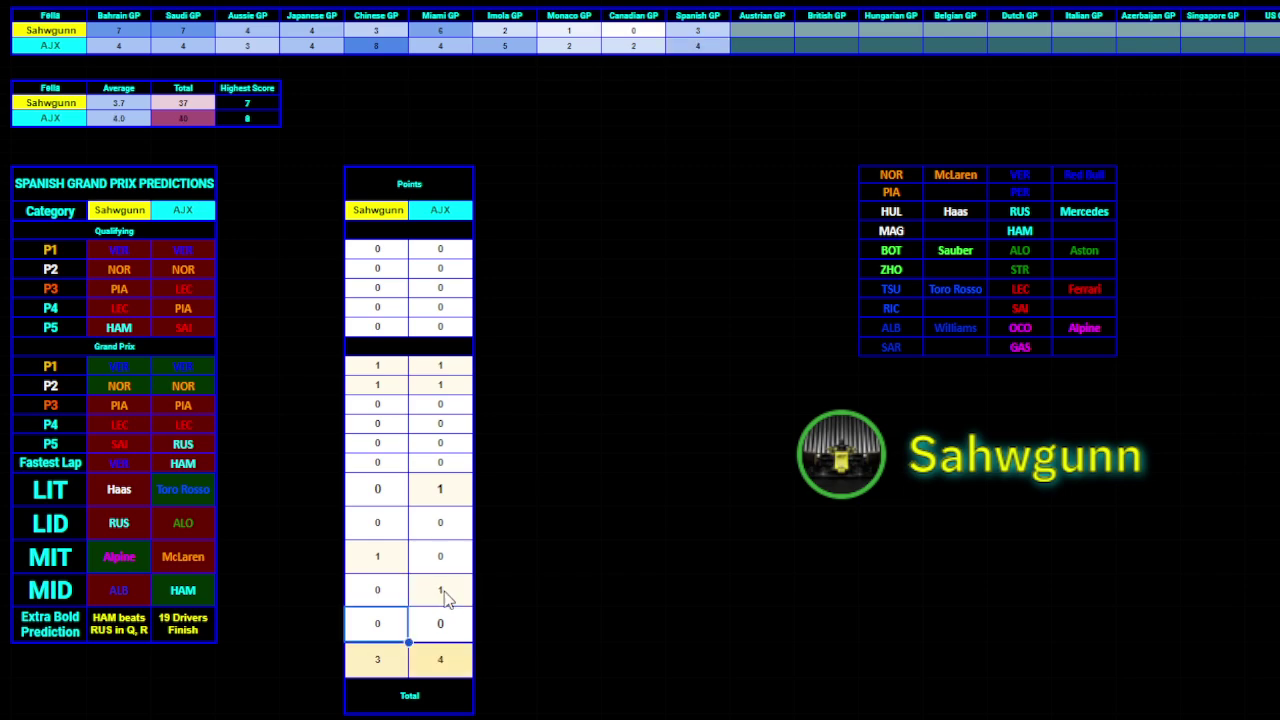
left_click(560, 593)
left_click(581, 632)
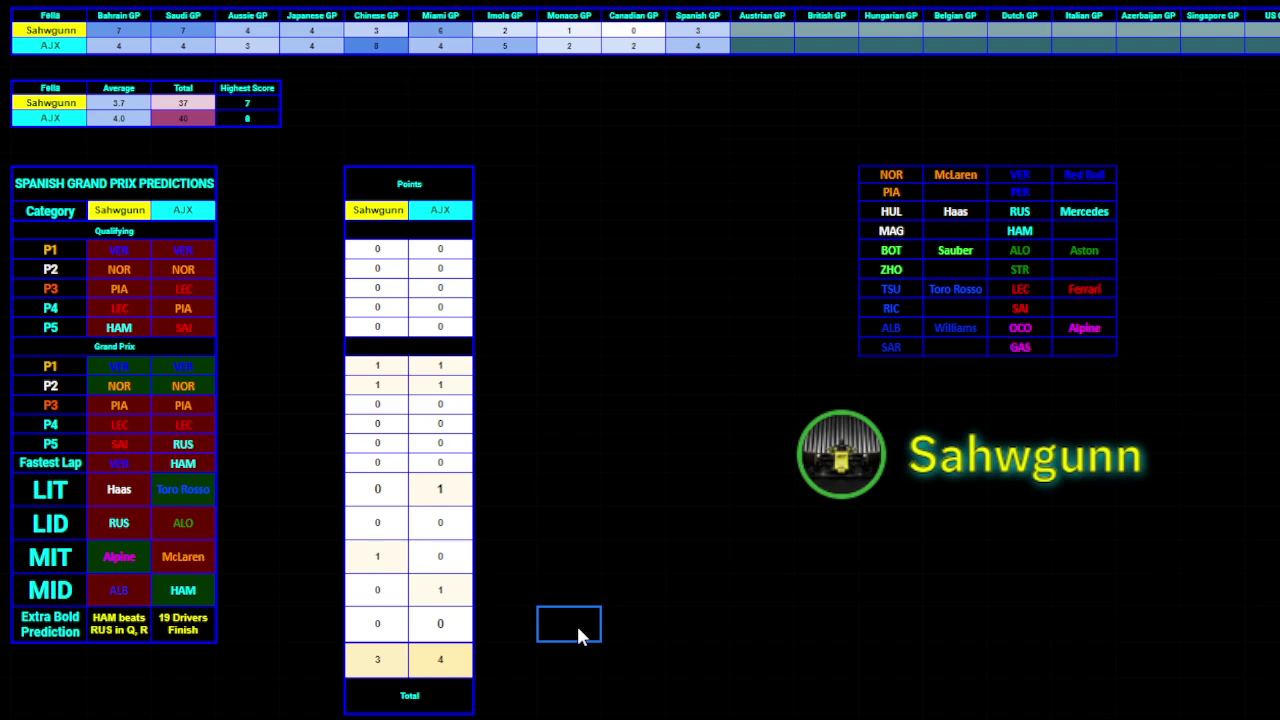
Fill 'HAM beats RUS in Q, R' dark green and '19 Drivers Finish' dark red.
left_click(125, 632)
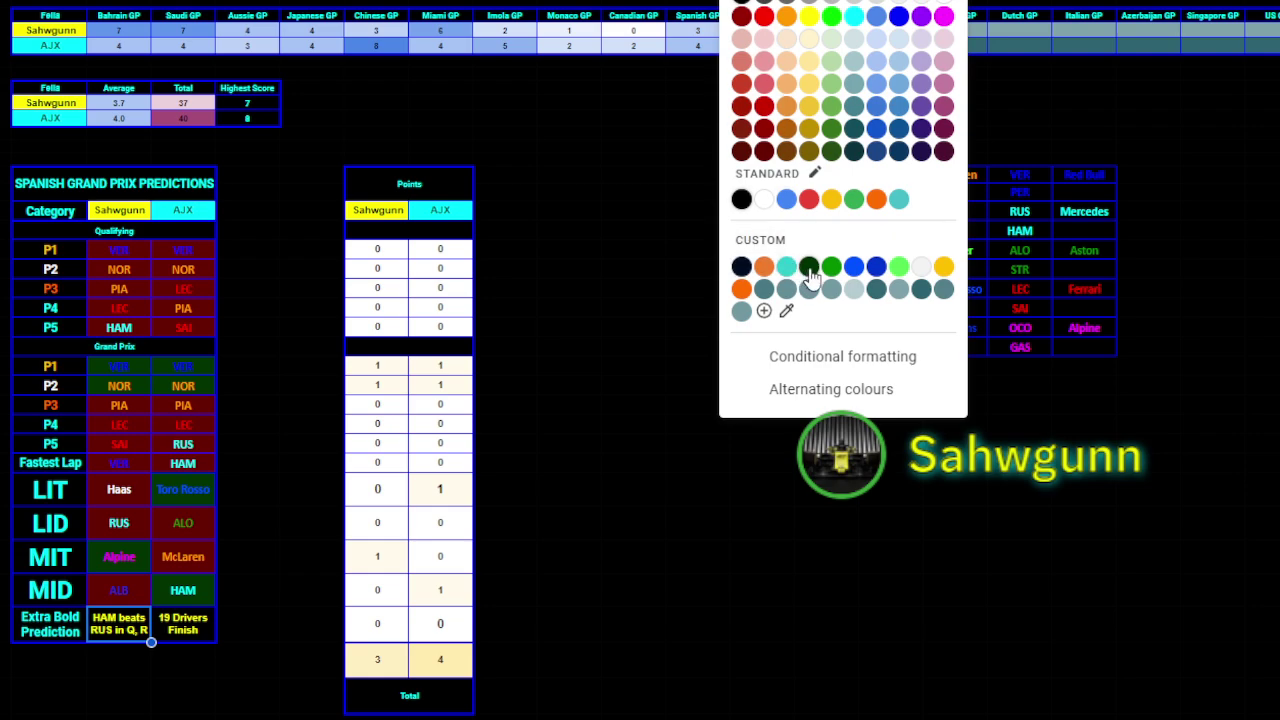
left_click(800, 266)
left_click(262, 632)
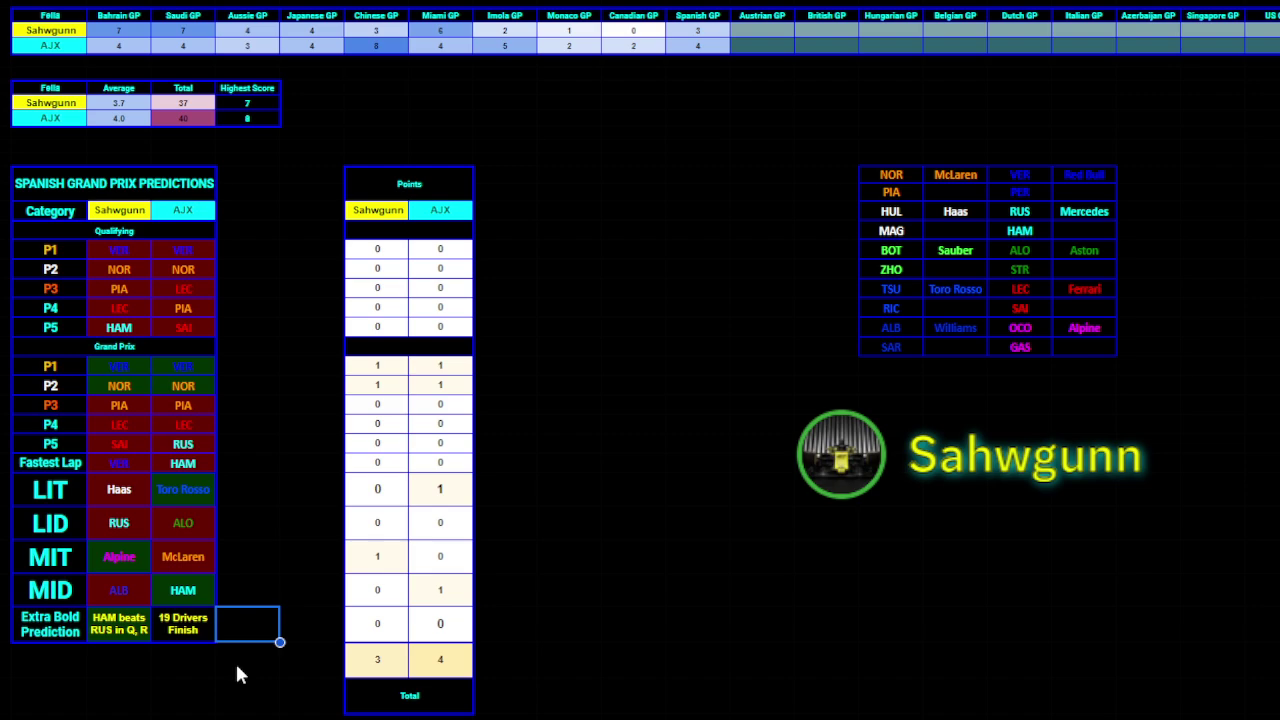
left_click(210, 630)
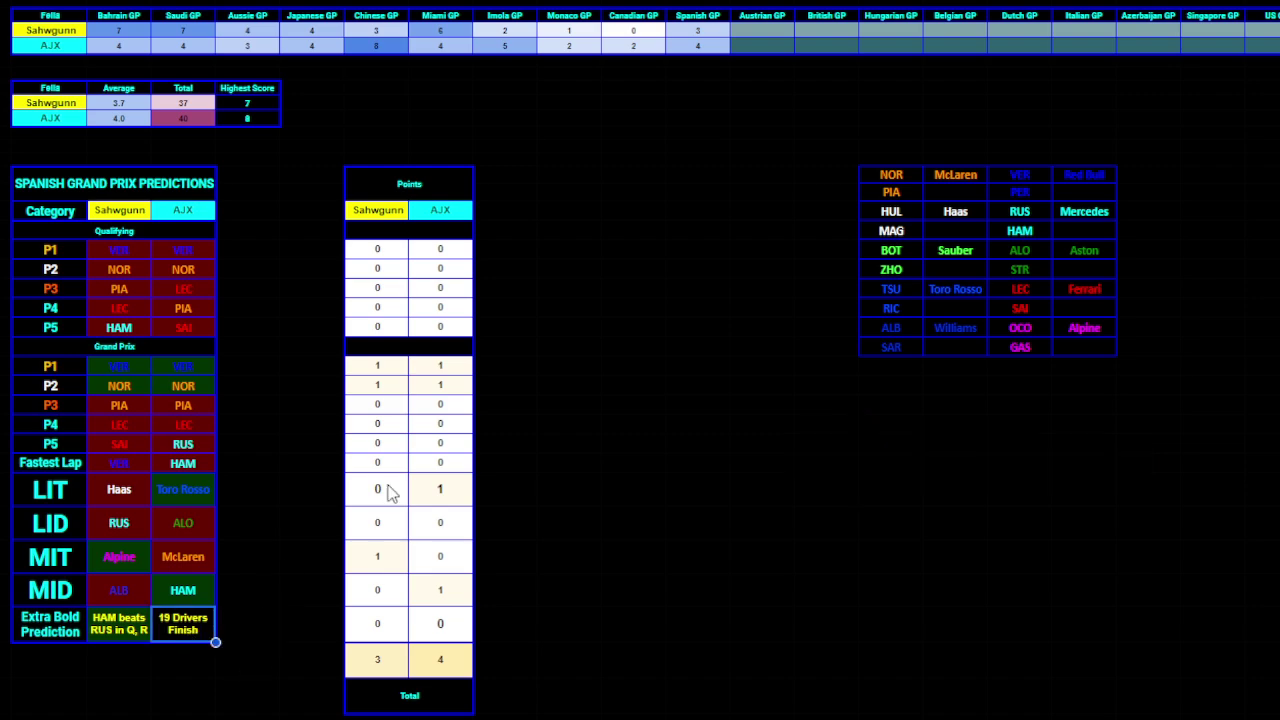
left_click(822, 20)
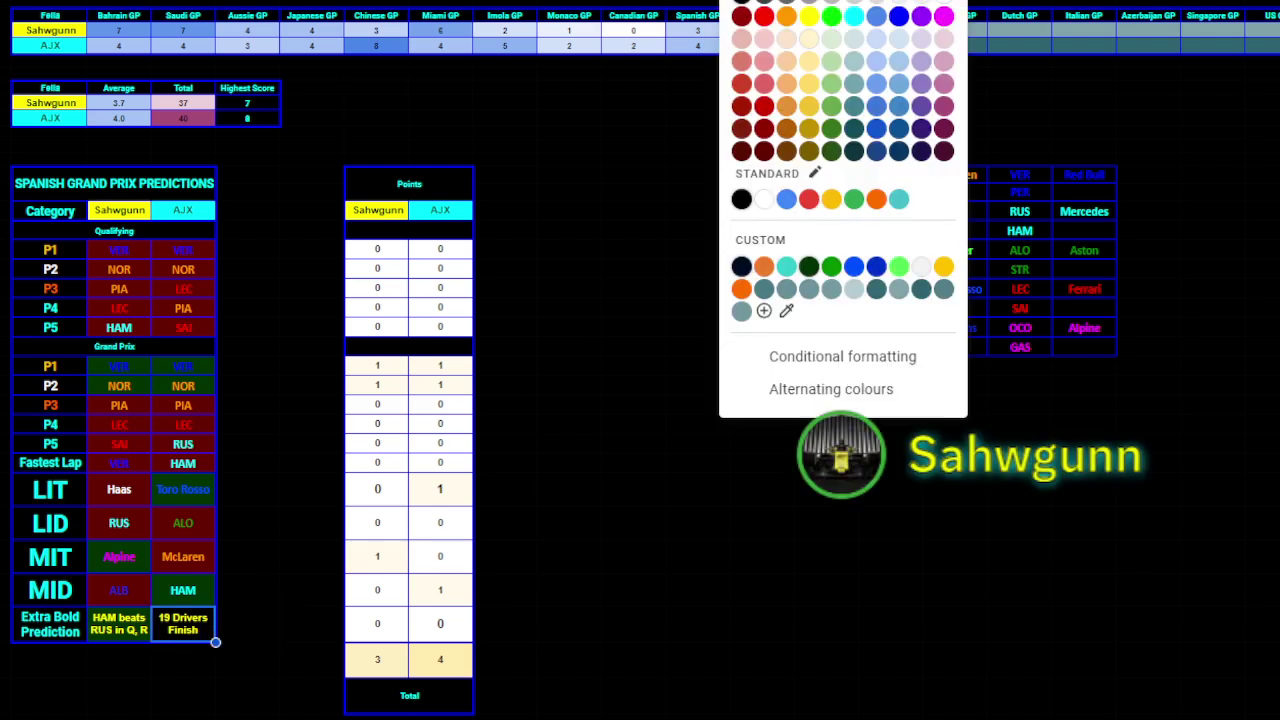
left_click(741, 151)
Enter 1 point in the first player's Extra Bold points cell.
left_click(293, 613)
left_click(377, 623)
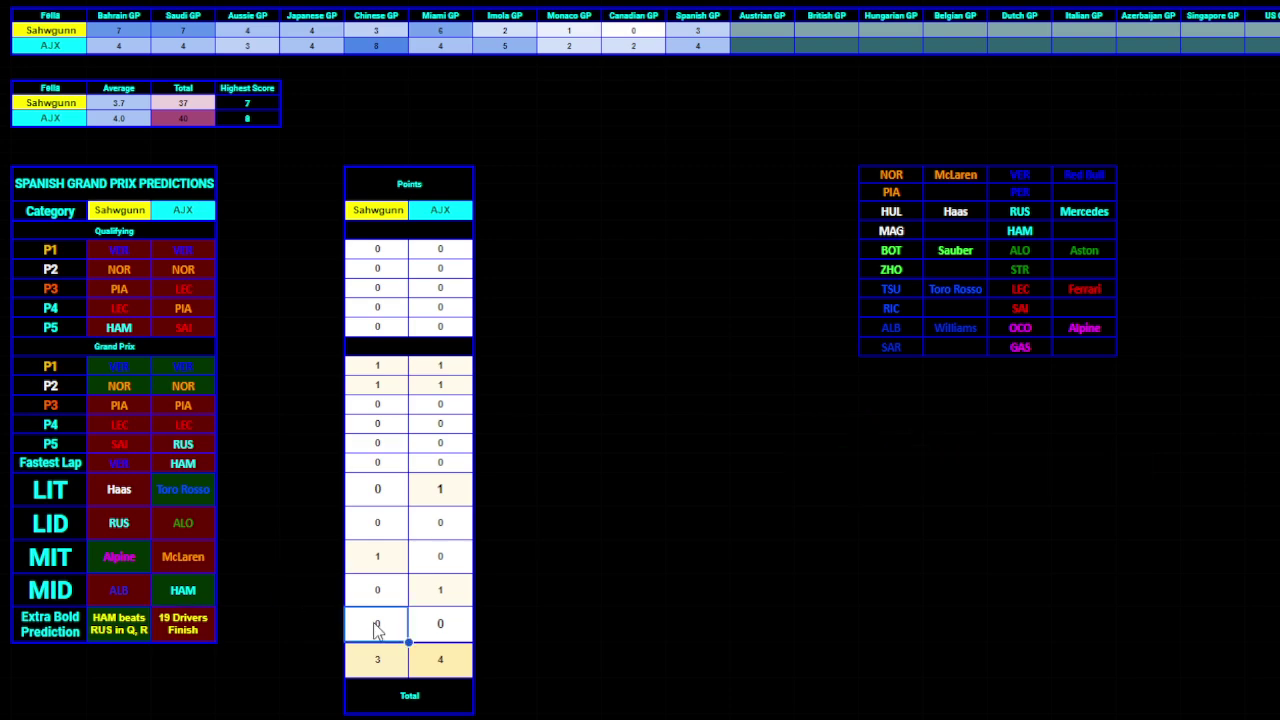
type("1")
key("Return")
left_click(713, 538)
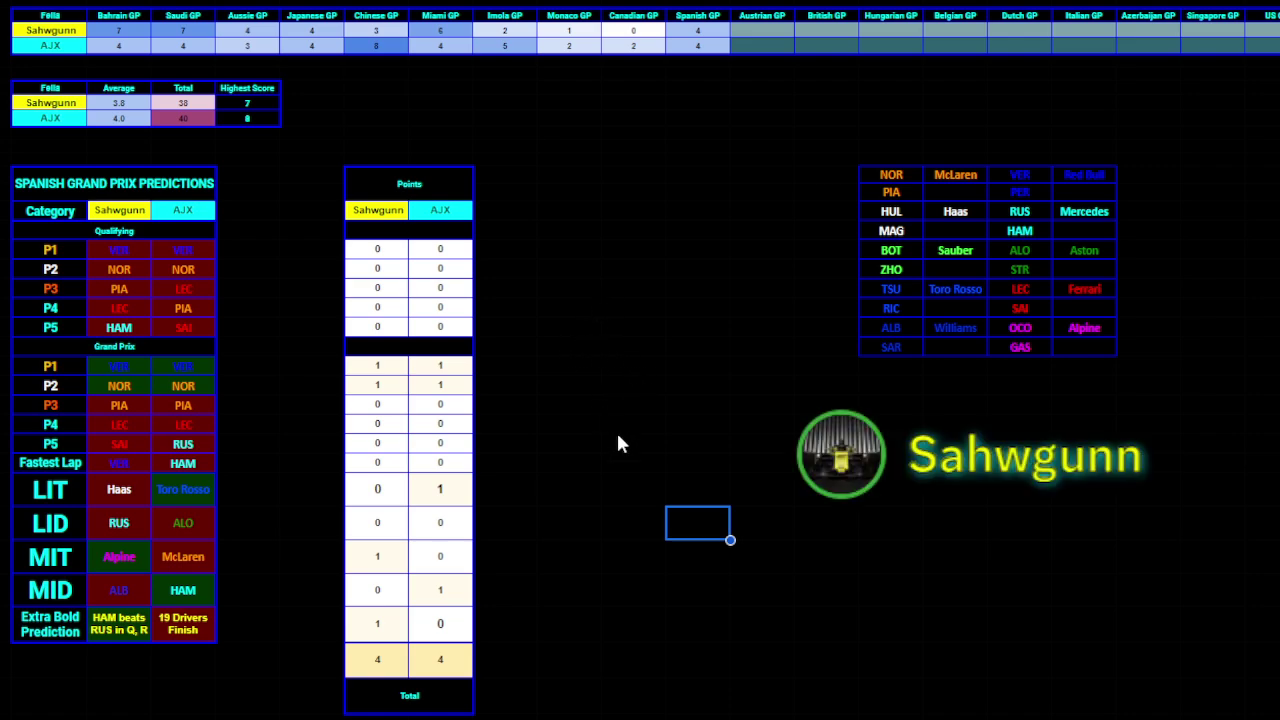
left_click(570, 408)
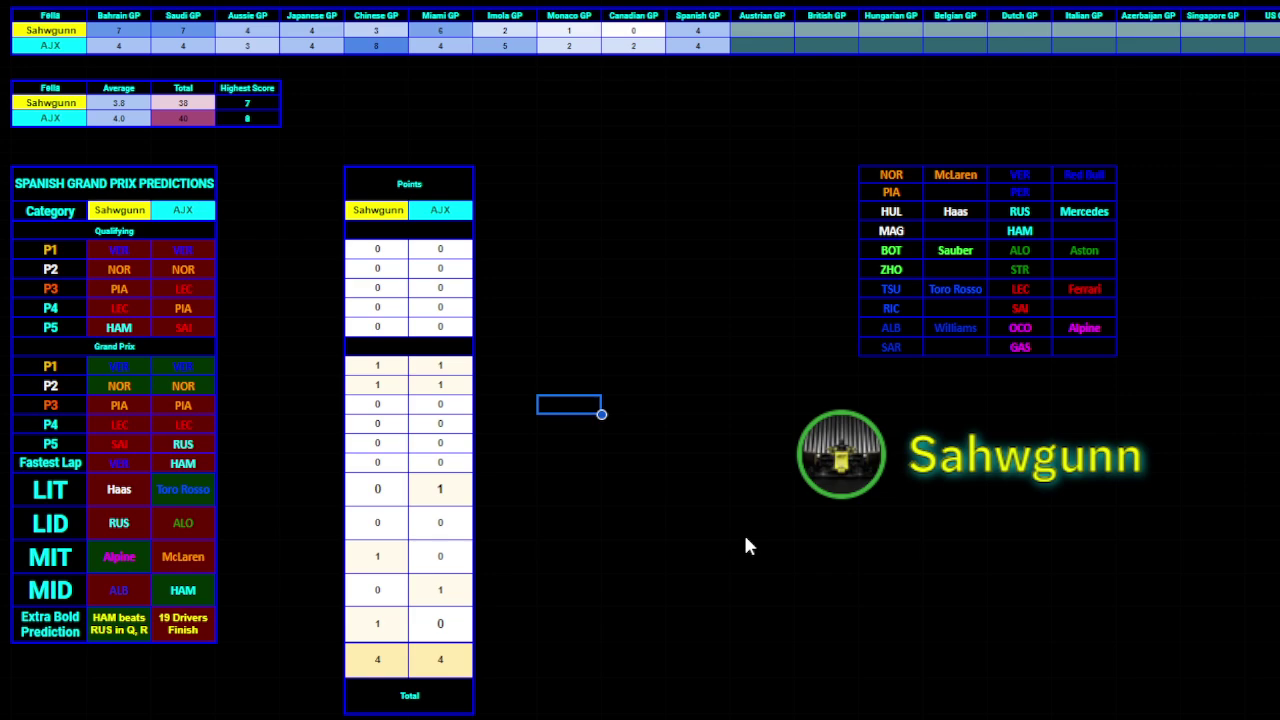
left_click(760, 468)
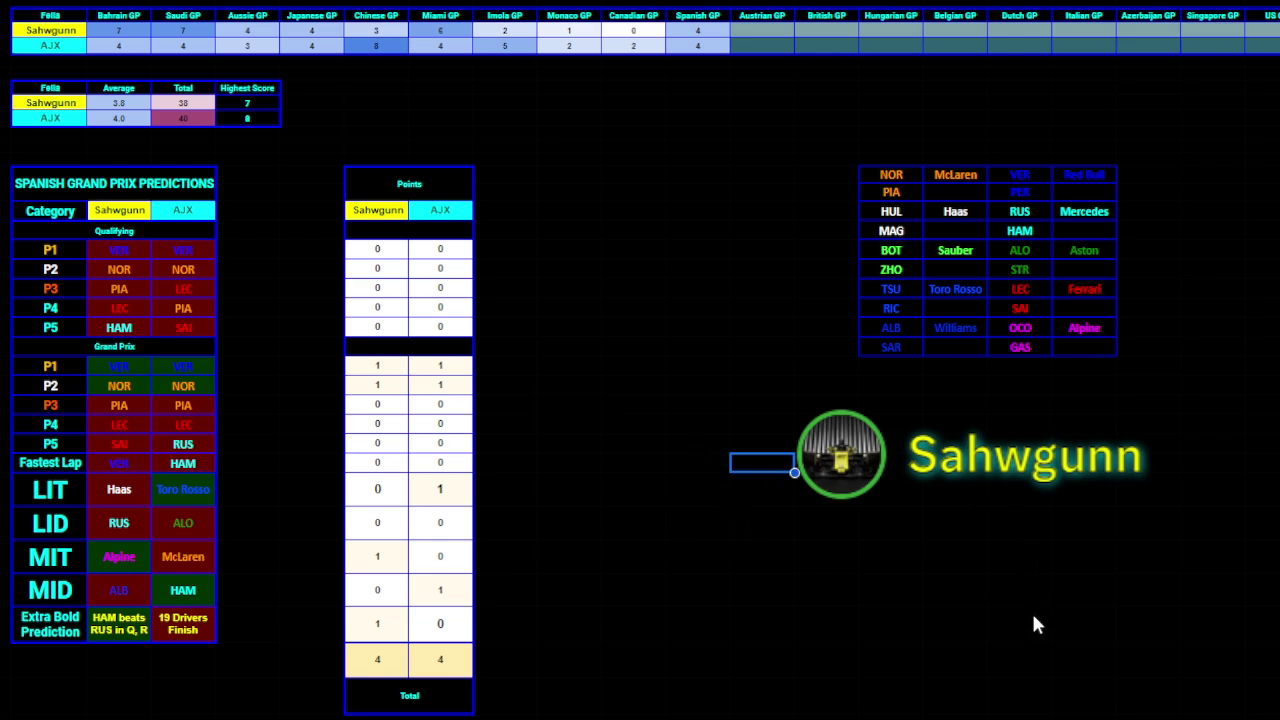